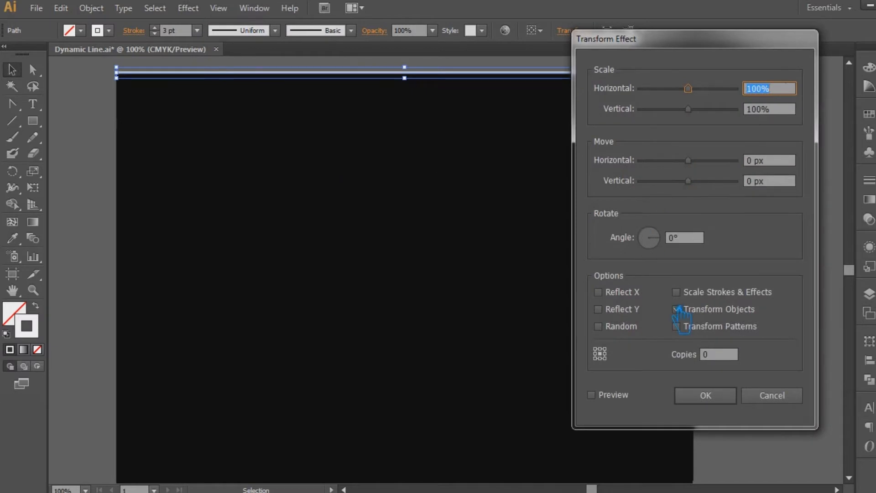
- Turn on the Transform effect preview for the line, with an 8 px vertical move and 80 copies
{"action": "left_click", "coordinate": [614, 395]}
{"action": "left_click", "coordinate": [709, 352]}
{"action": "left_click", "coordinate": [780, 183]}
{"action": "type", "text": "8"}
{"action": "left_click", "coordinate": [729, 356]}
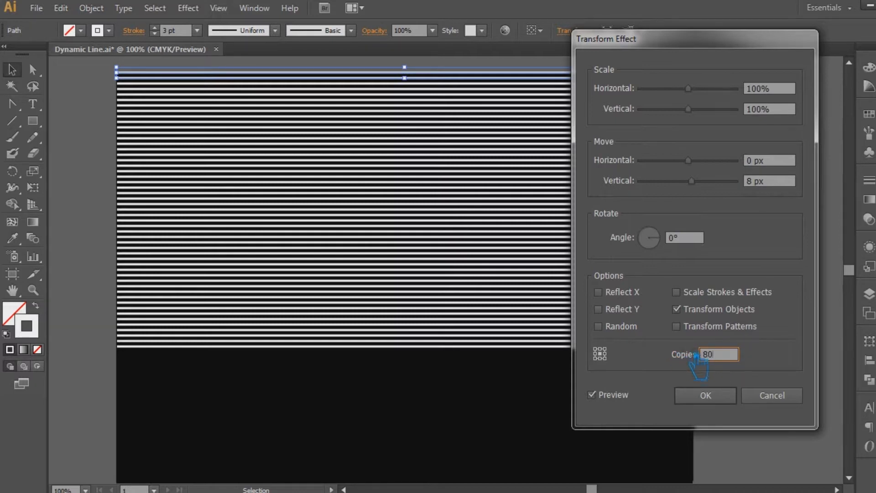
- Try tighter spacing for the copies, raise the vertical move from 3 px to 8 px and apply the Transform effect
{"action": "left_click", "coordinate": [771, 181]}
{"action": "type", "text": "-4"}
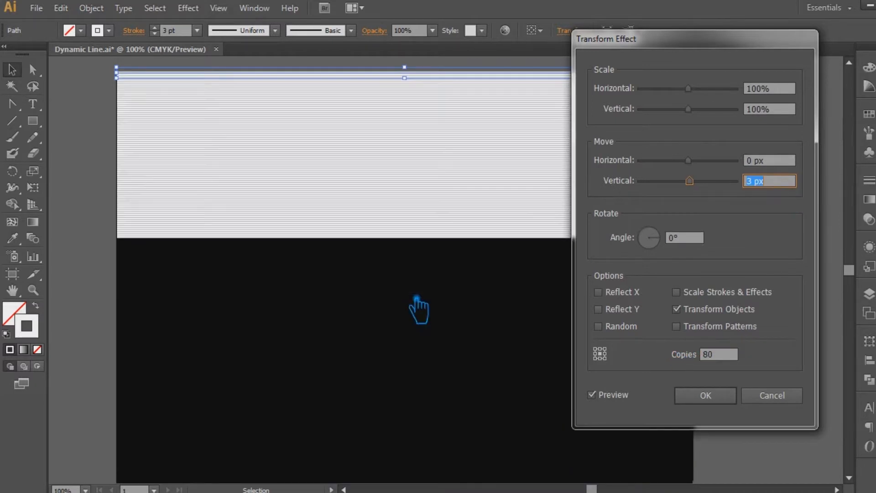
{"action": "key", "text": "Up"}
{"action": "key", "text": "Up"}
{"action": "key", "text": "Up"}
{"action": "key", "text": "Up"}
{"action": "key", "text": "Up"}
{"action": "key", "text": "Up"}
{"action": "key", "text": "Up"}
{"action": "key", "text": "Up"}
{"action": "key", "text": "Up"}
{"action": "key", "text": "Up"}
{"action": "key", "text": "Up"}
{"action": "key", "text": "Up"}
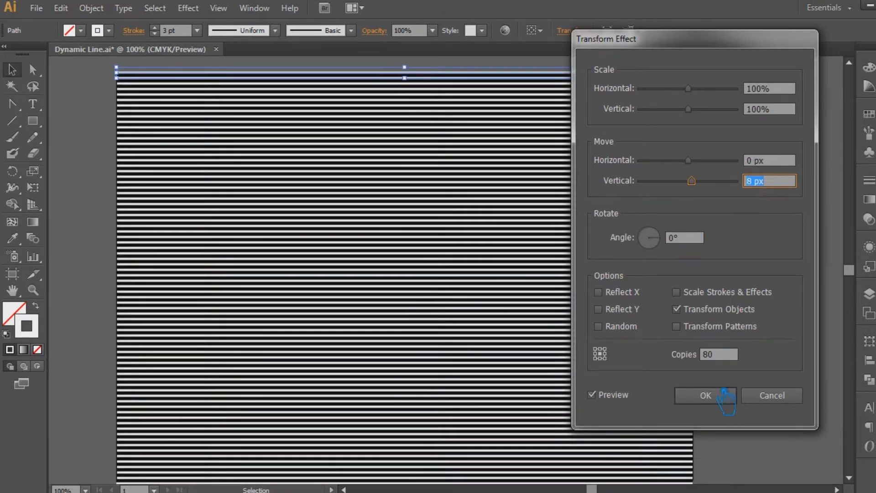
{"action": "left_click", "coordinate": [706, 396]}
- Edit the Transform effect on the line along the artboard's upper edge to make 70 copies
{"action": "left_click", "coordinate": [746, 366]}
{"action": "left_click_drag", "start_coordinate": [746, 365], "coordinate": [734, 296]}
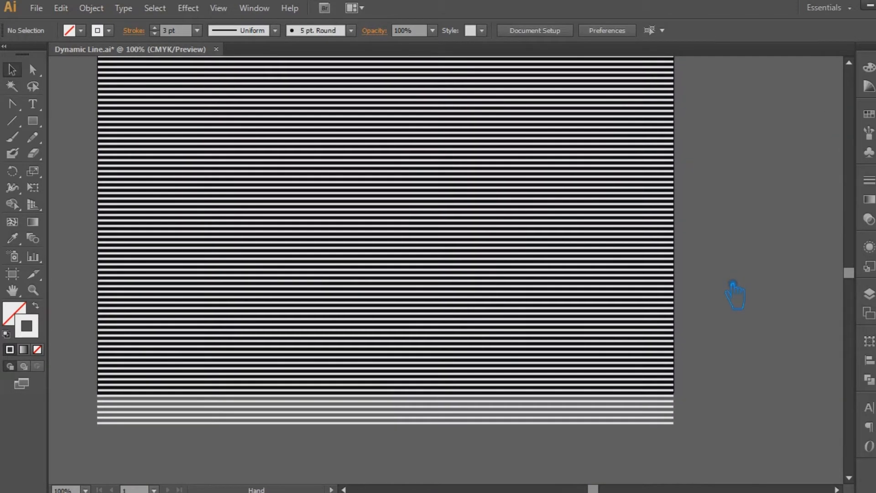
{"action": "left_click", "coordinate": [582, 274]}
{"action": "scroll", "coordinate": [510, 231], "scroll_direction": "up", "scroll_amount": 3}
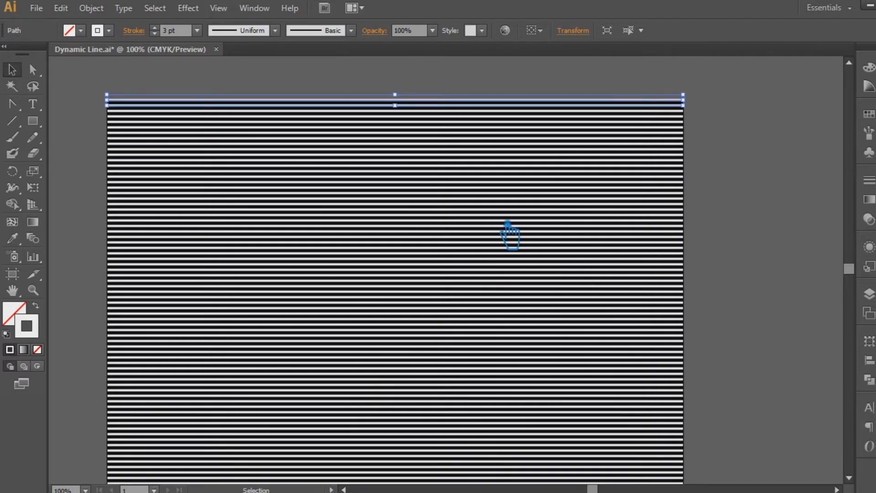
{"action": "left_click", "coordinate": [870, 247]}
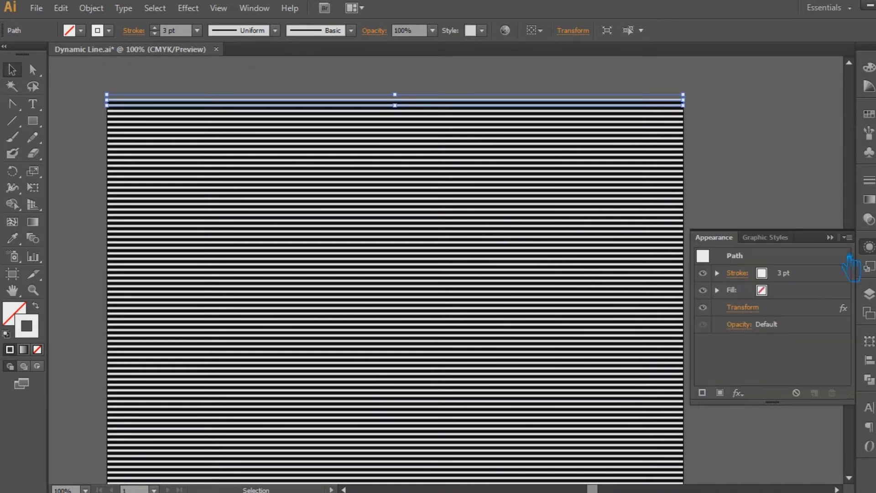
{"action": "left_click", "coordinate": [754, 308]}
{"action": "left_click_drag", "start_coordinate": [733, 359], "coordinate": [682, 361]}
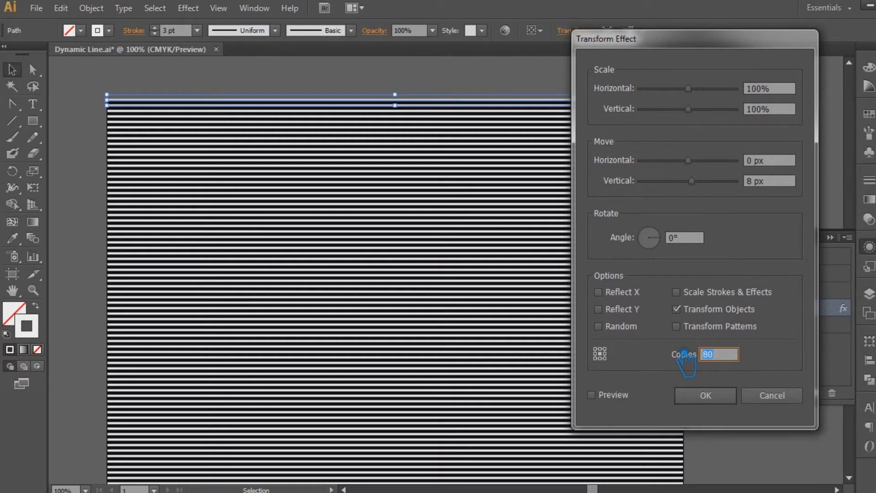
{"action": "left_click", "coordinate": [708, 396]}
- Reopen the line's Transform effect with preview on and try 76 and 74 copies before setting 75
{"action": "left_click_drag", "start_coordinate": [708, 362], "coordinate": [528, 297]}
{"action": "left_click", "coordinate": [758, 312]}
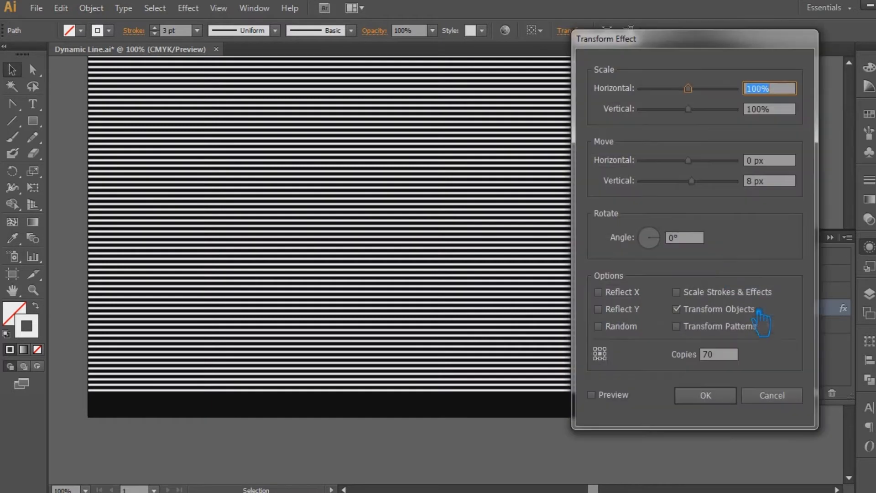
{"action": "left_click", "coordinate": [730, 356]}
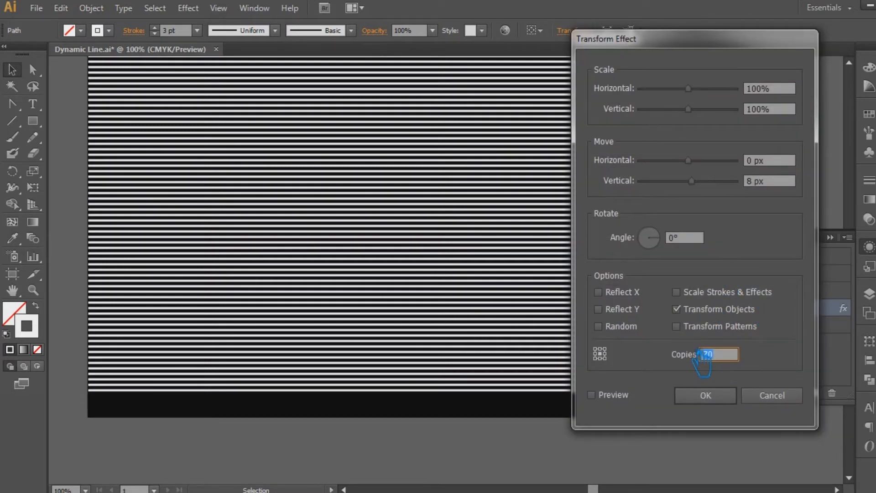
{"action": "left_click", "coordinate": [698, 241]}
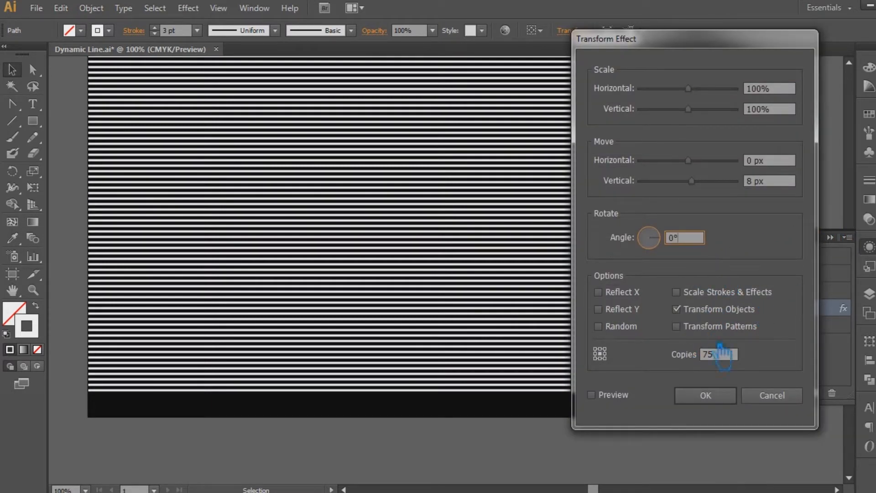
{"action": "left_click", "coordinate": [591, 396]}
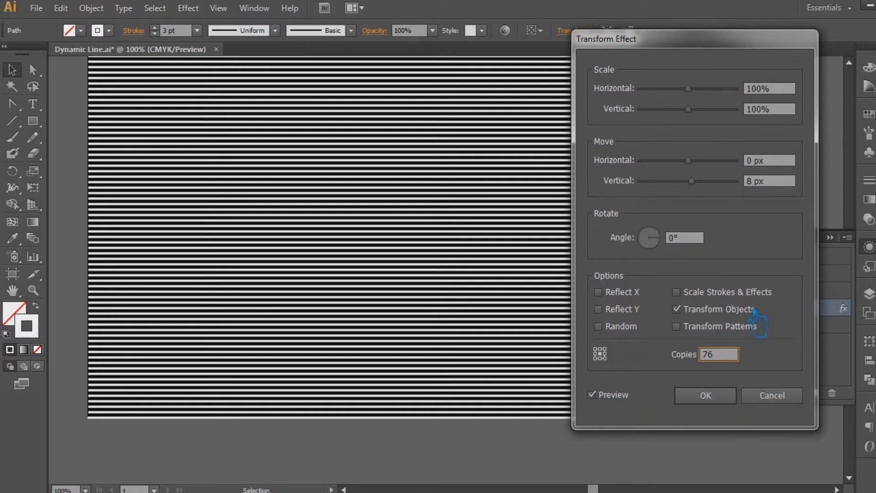
{"action": "left_click", "coordinate": [786, 183]}
{"action": "left_click_drag", "start_coordinate": [734, 366], "coordinate": [721, 361]}
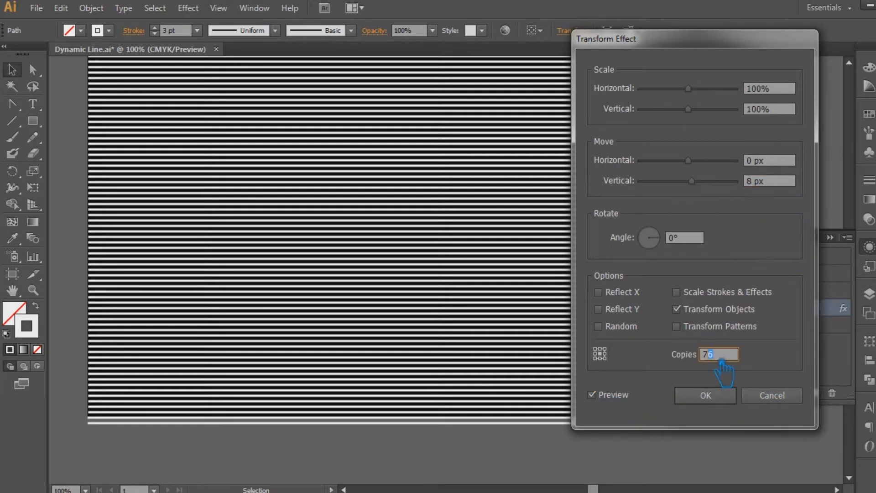
{"action": "left_click", "coordinate": [783, 184]}
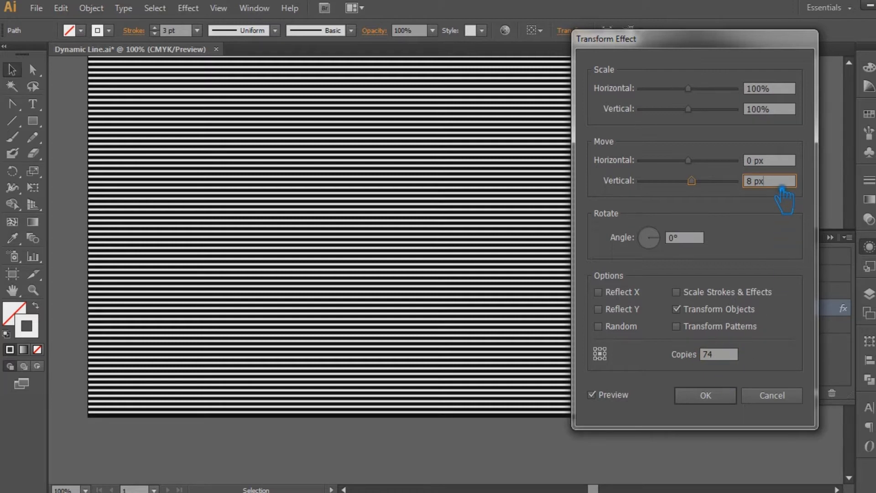
{"action": "left_click", "coordinate": [721, 356]}
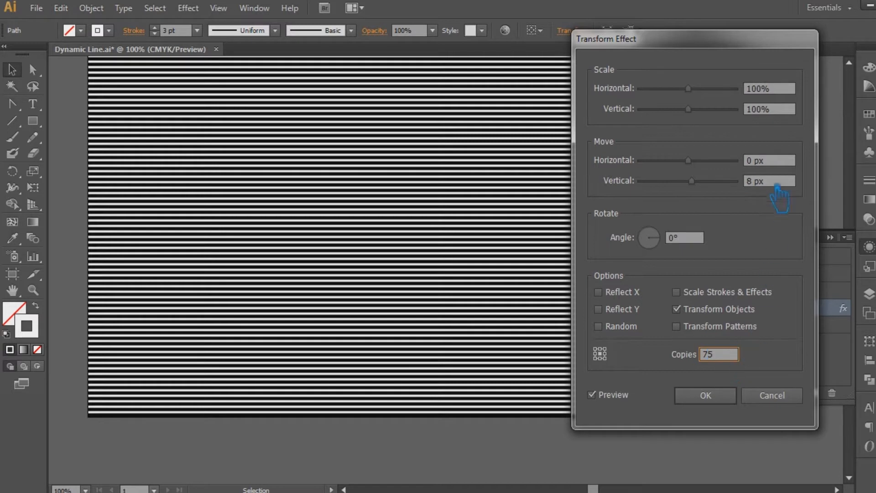
{"action": "left_click", "coordinate": [726, 356]}
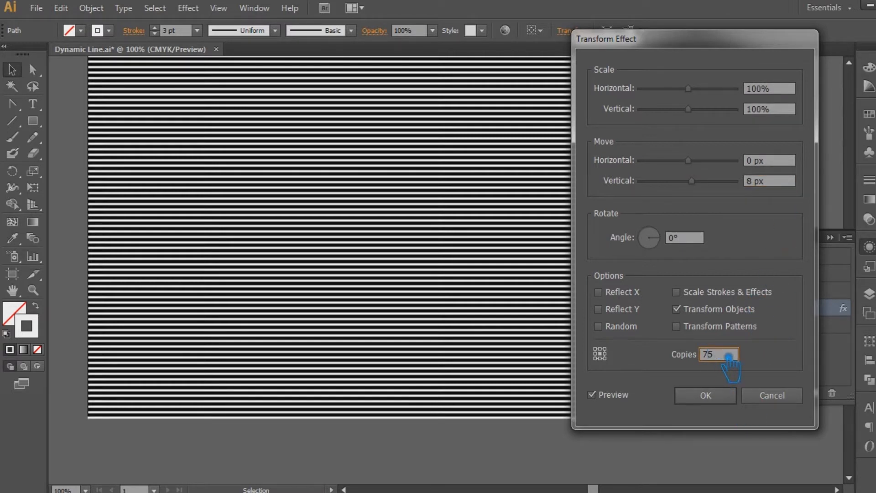
- Set the Transform effect's vertical move to 9 px and reduce the copies to 60
{"action": "left_click", "coordinate": [776, 182]}
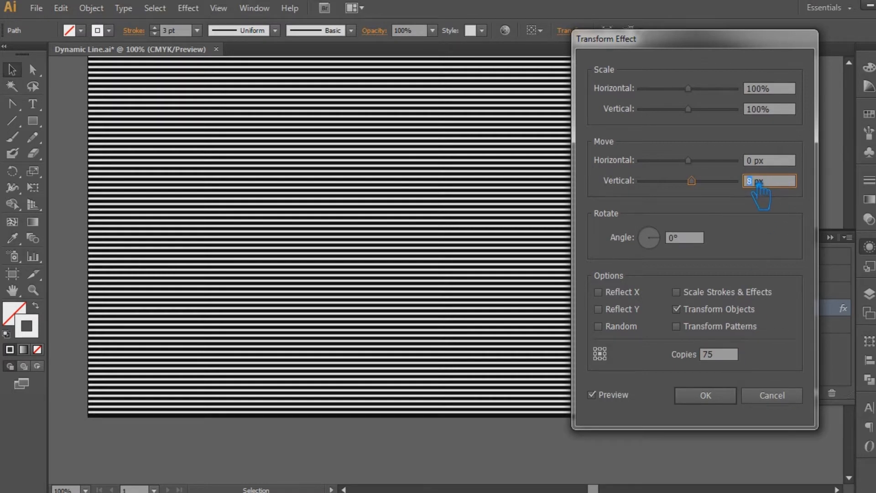
{"action": "left_click", "coordinate": [689, 238]}
{"action": "left_click", "coordinate": [724, 358]}
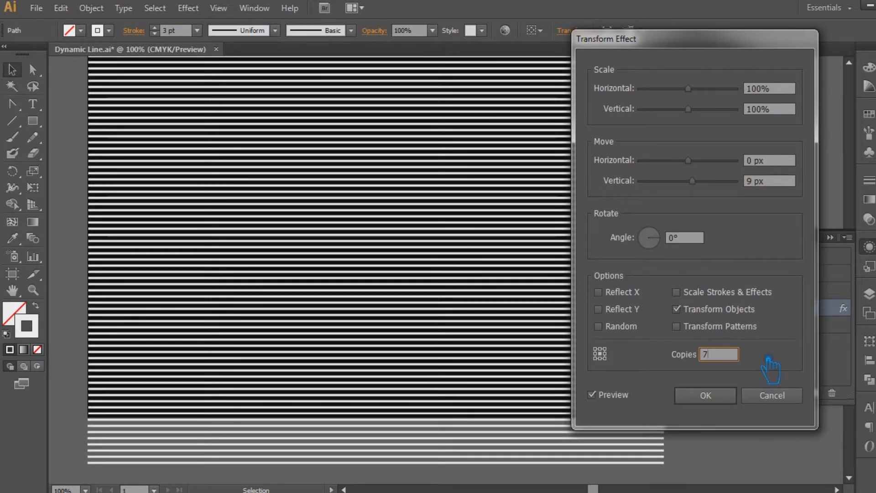
{"action": "left_click", "coordinate": [767, 183]}
{"action": "left_click", "coordinate": [708, 354]}
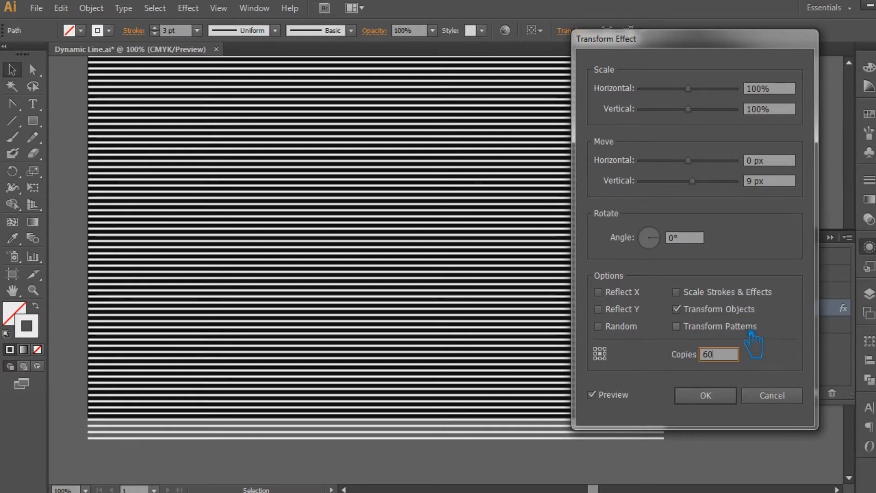
{"action": "left_click", "coordinate": [772, 182]}
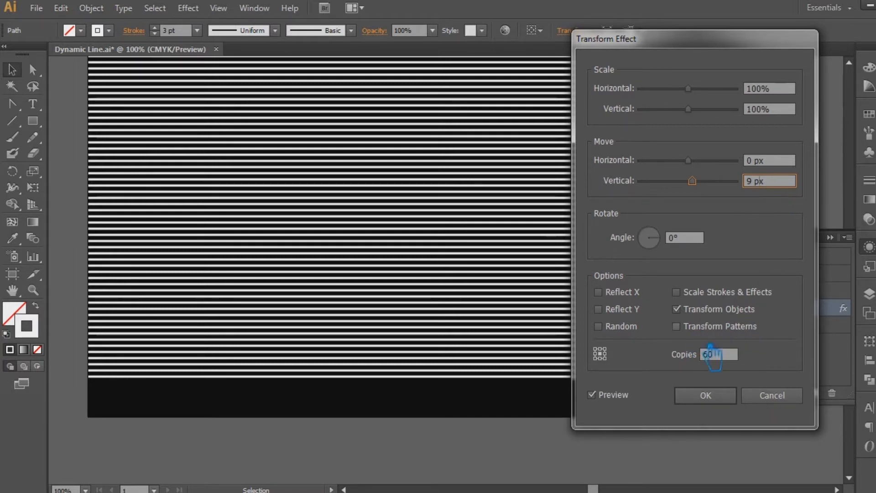
- Fit the copies to the artboard height by trying 65 and 67, and apply the effect with 66 copies
{"action": "double_click", "coordinate": [719, 354]}
{"action": "type", "text": "65"}
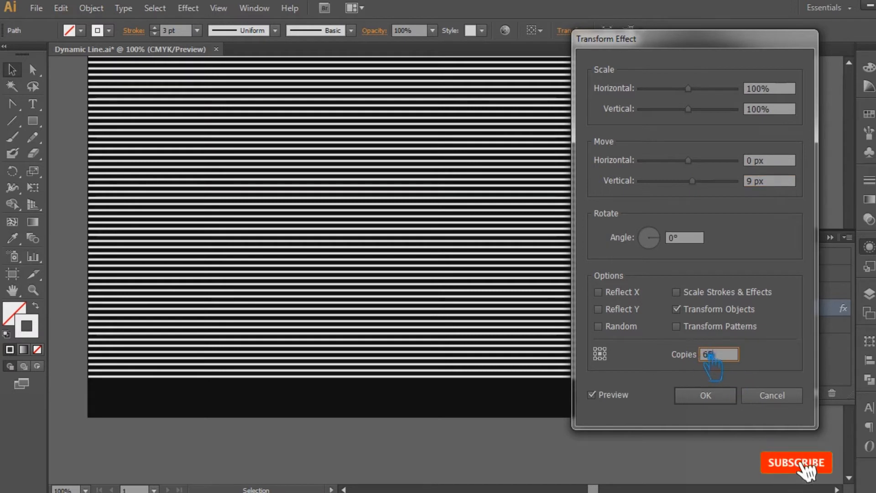
{"action": "left_click", "coordinate": [778, 183]}
{"action": "double_click", "coordinate": [719, 354]}
{"action": "type", "text": "67"}
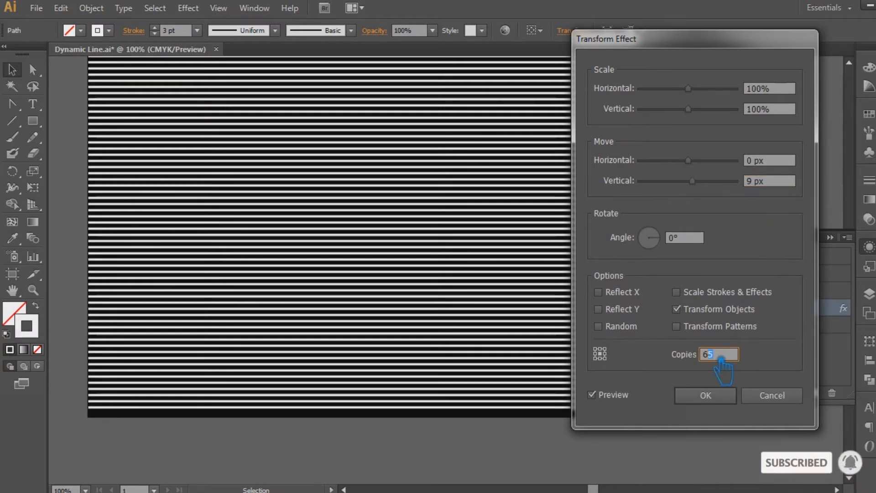
{"action": "left_click", "coordinate": [779, 183]}
{"action": "double_click", "coordinate": [722, 356]}
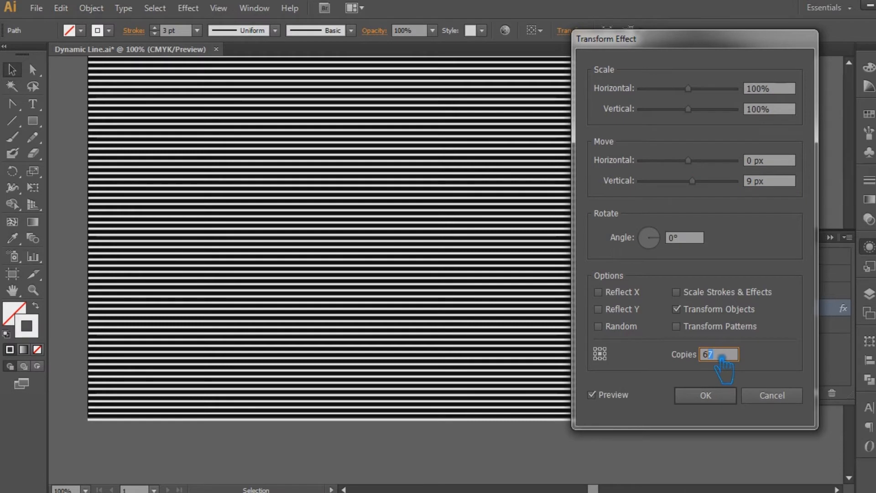
{"action": "left_click", "coordinate": [779, 182]}
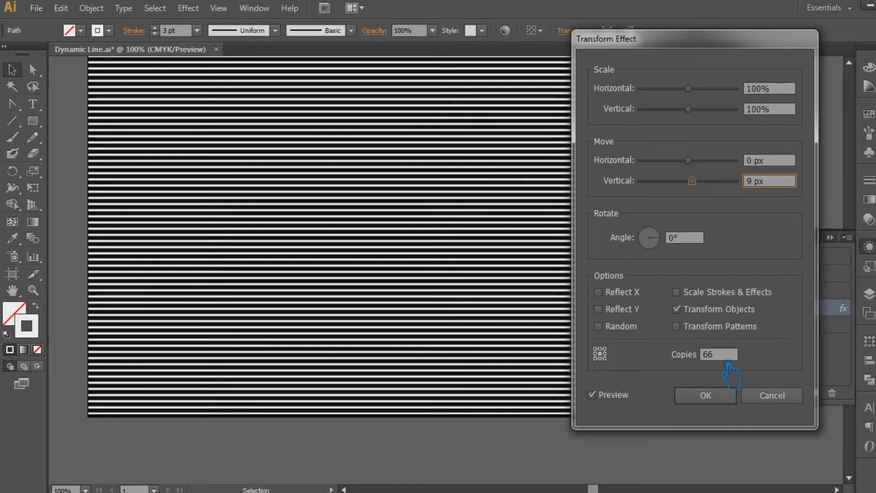
{"action": "left_click", "coordinate": [721, 397]}
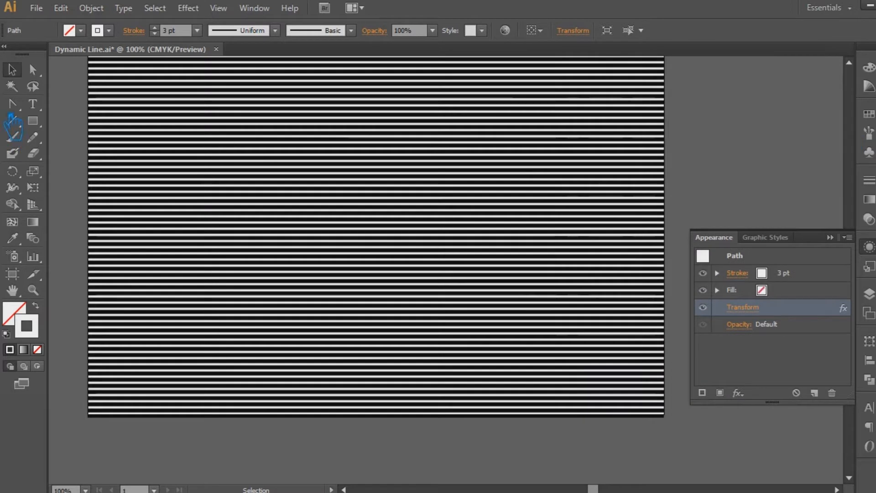
- Collapse the appearance settings and choose a darker gray stroke colour with nothing selected
{"action": "left_click", "coordinate": [832, 238]}
{"action": "left_click", "coordinate": [728, 145]}
{"action": "left_click_drag", "start_coordinate": [727, 131], "coordinate": [765, 193]}
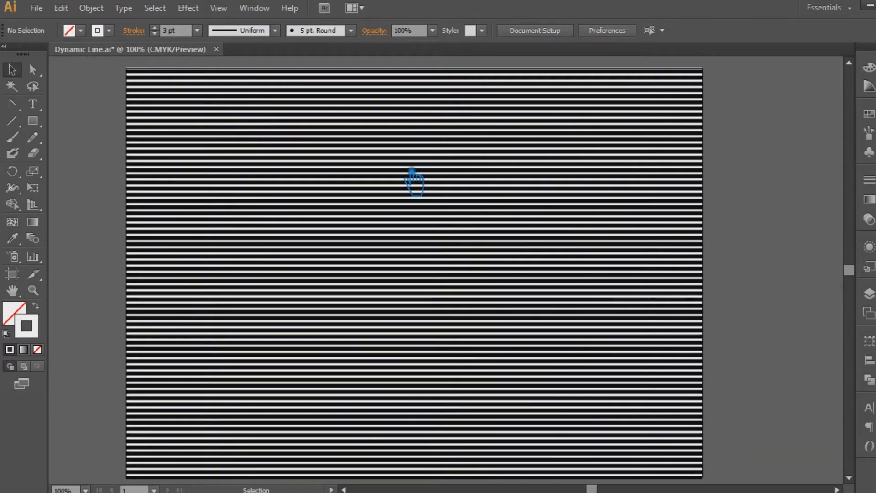
{"action": "double_click", "coordinate": [51, 338]}
{"action": "mouse_move", "coordinate": [438, 190]}
{"action": "left_mouse_down"}
{"action": "mouse_move", "coordinate": [416, 182]}
{"action": "mouse_move", "coordinate": [403, 125]}
{"action": "left_mouse_up"}
{"action": "left_click", "coordinate": [725, 88]}
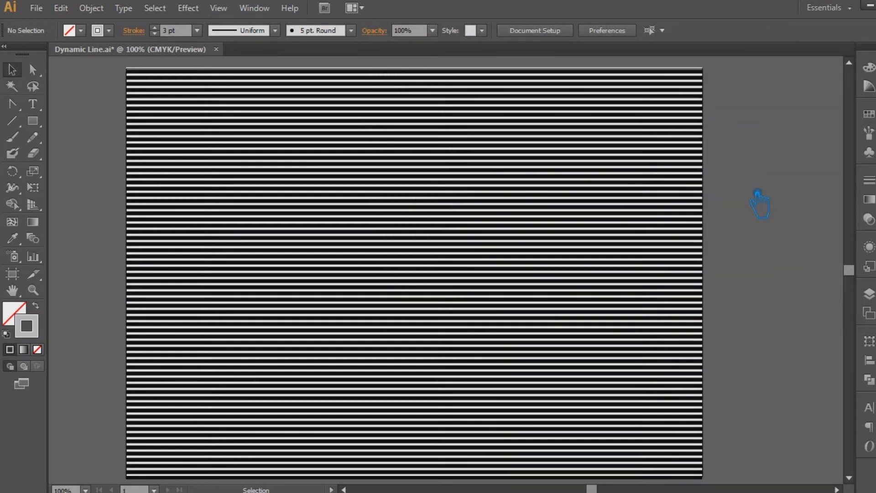
- Undo the Transform effect changes back to the single line along the artboard's upper edge
{"action": "key", "text": "ctrl+z"}
{"action": "key", "text": "ctrl+z"}
{"action": "key", "text": "ctrl+z"}
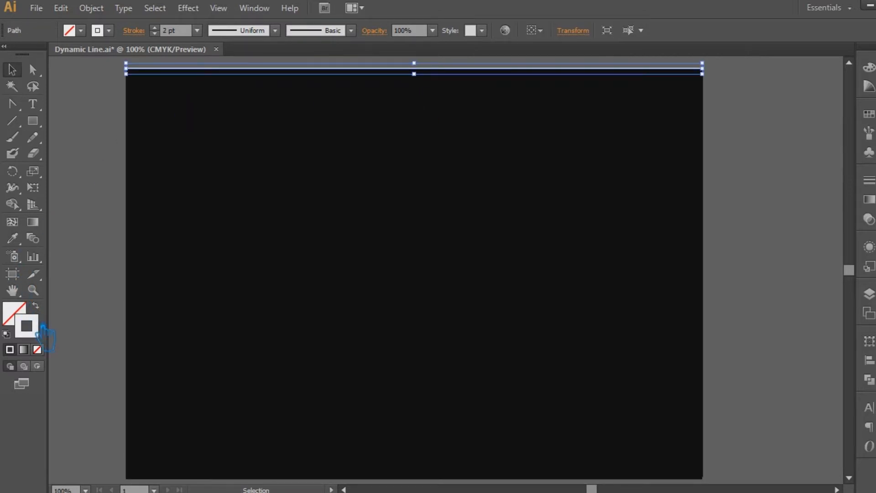
- Set the selected line's stroke colour to a muted grayish pink, about #C19FA9
{"action": "double_click", "coordinate": [41, 328]}
{"action": "mouse_move", "coordinate": [489, 196]}
{"action": "left_mouse_down"}
{"action": "mouse_move", "coordinate": [457, 176]}
{"action": "mouse_move", "coordinate": [446, 131]}
{"action": "left_mouse_up"}
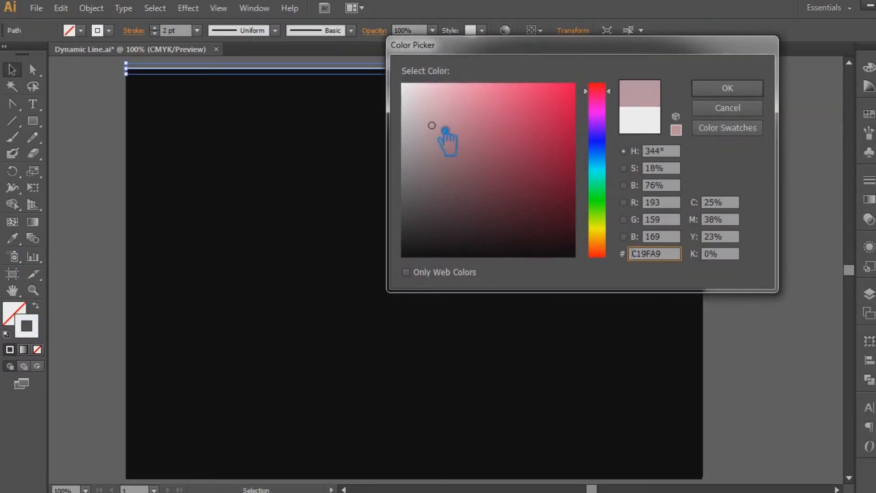
{"action": "left_click", "coordinate": [728, 89]}
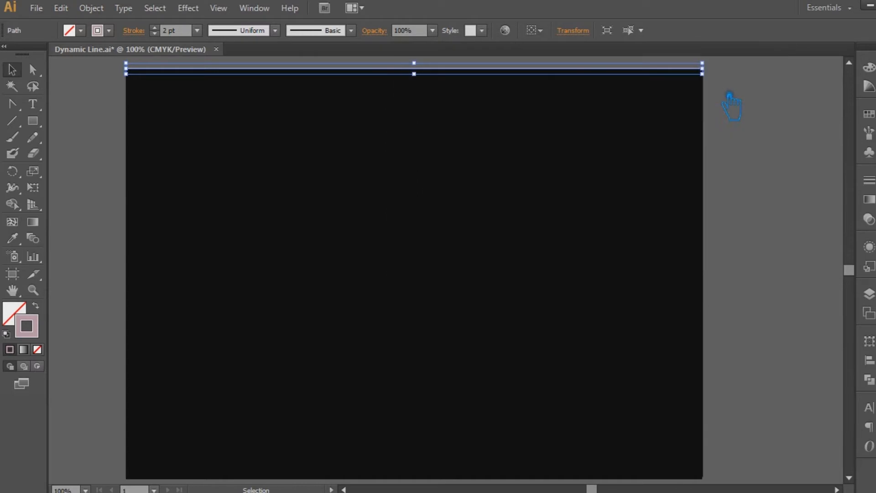
- Preview a Transform effect on the 2 pt line with 66 copies and a 9 px vertical move, and cancel it
{"action": "left_click", "coordinate": [254, 9]}
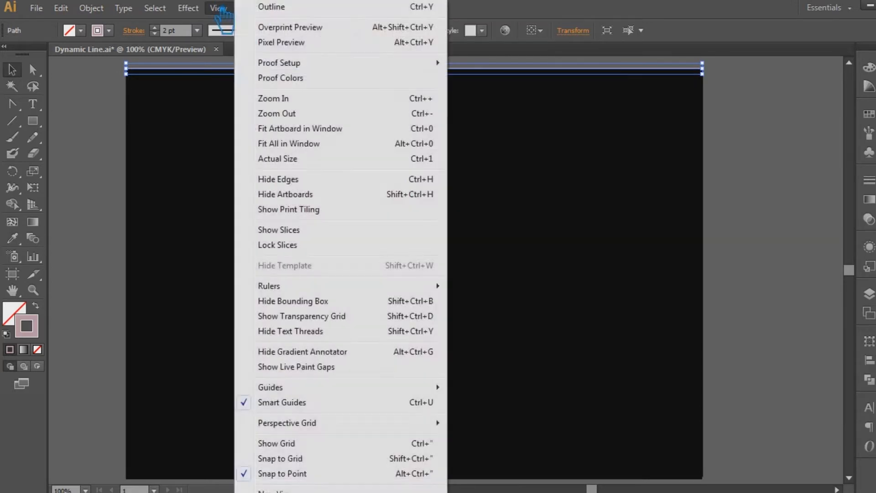
{"action": "mouse_move", "coordinate": [188, 8]}
{"action": "mouse_move", "coordinate": [301, 119]}
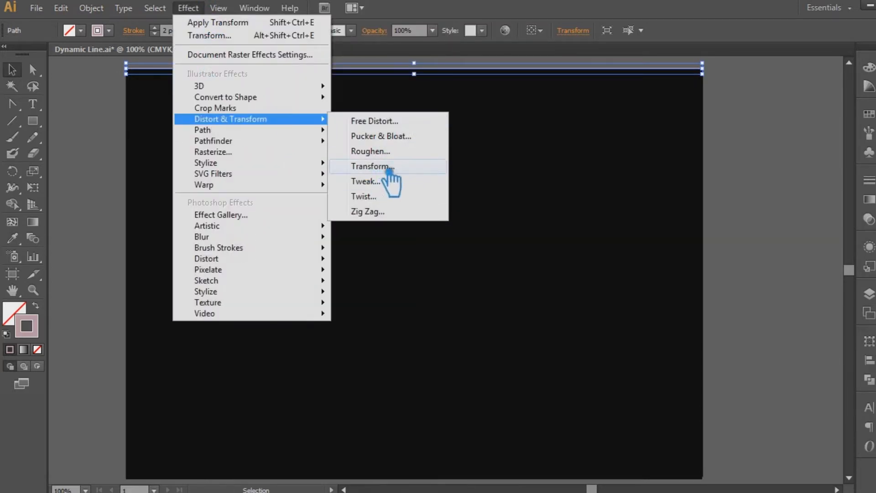
{"action": "left_click", "coordinate": [387, 170]}
{"action": "left_click", "coordinate": [601, 398]}
{"action": "left_click", "coordinate": [719, 355]}
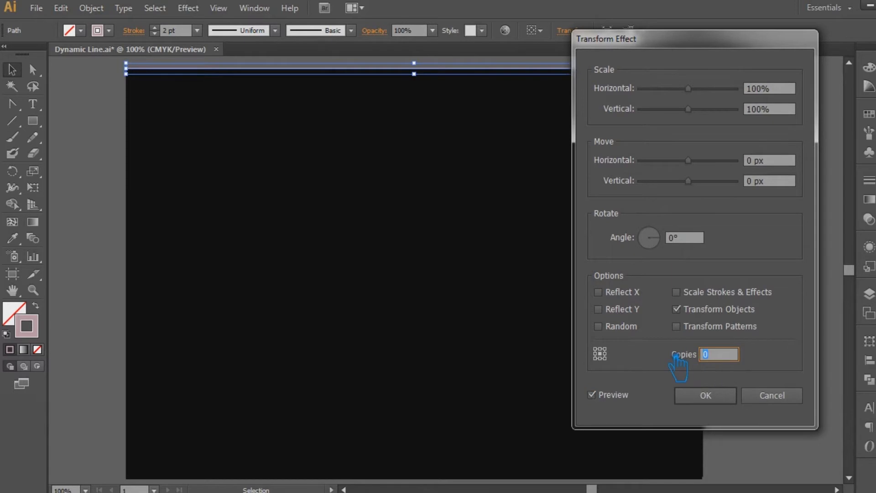
{"action": "left_click", "coordinate": [780, 182]}
{"action": "type", "text": "9"}
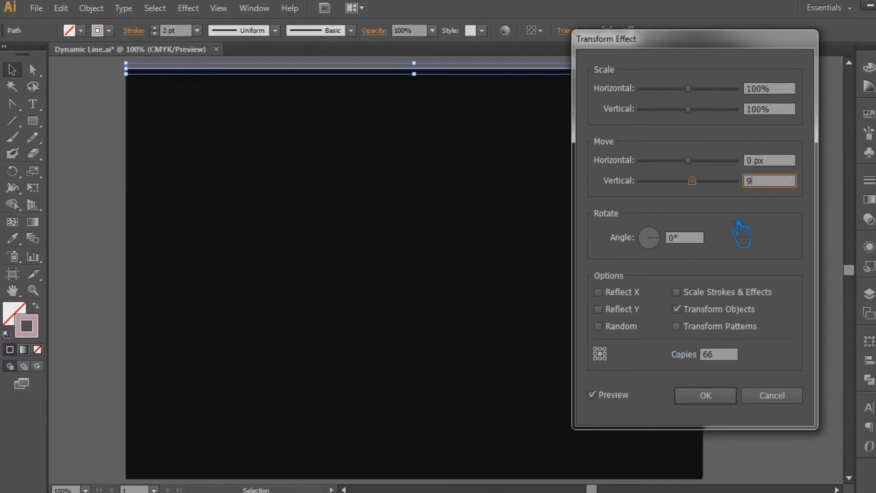
{"action": "left_click", "coordinate": [729, 358]}
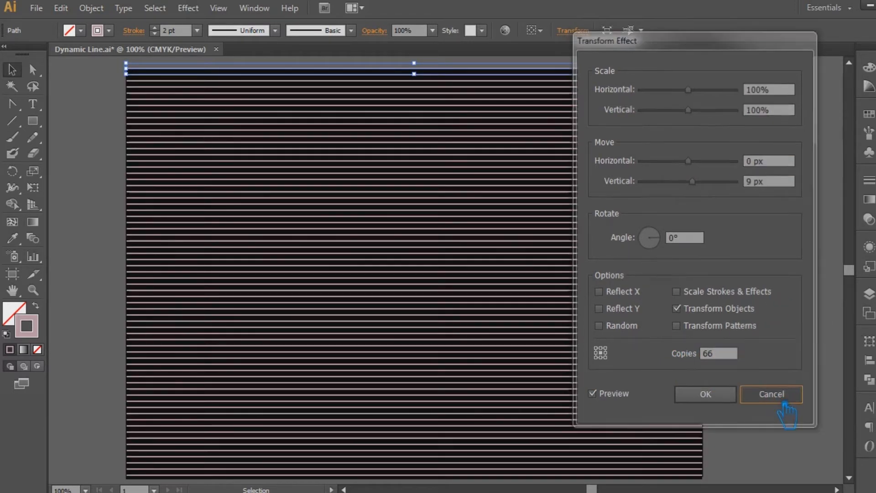
{"action": "left_click", "coordinate": [773, 395]}
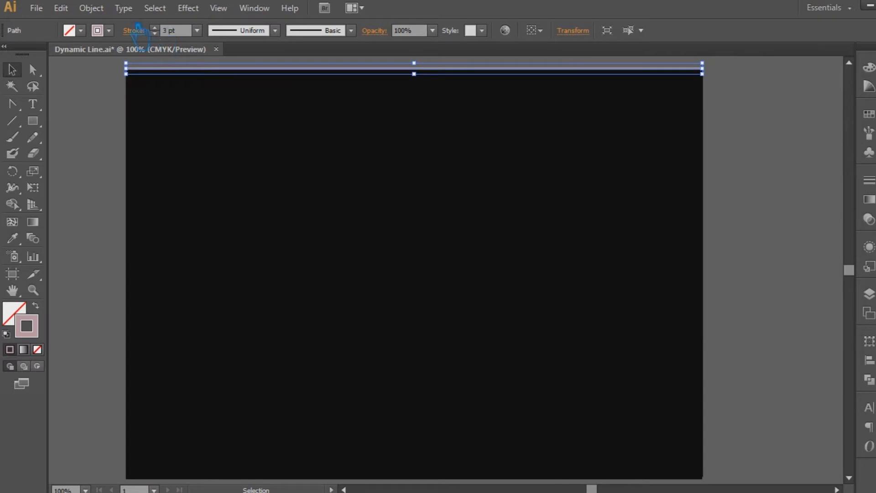
- Apply a Transform effect to the 3 pt line with 66 copies and a 9 px vertical move
{"action": "left_click", "coordinate": [92, 8]}
{"action": "left_click", "coordinate": [92, 8]}
{"action": "left_click", "coordinate": [188, 7]}
{"action": "mouse_move", "coordinate": [285, 129]}
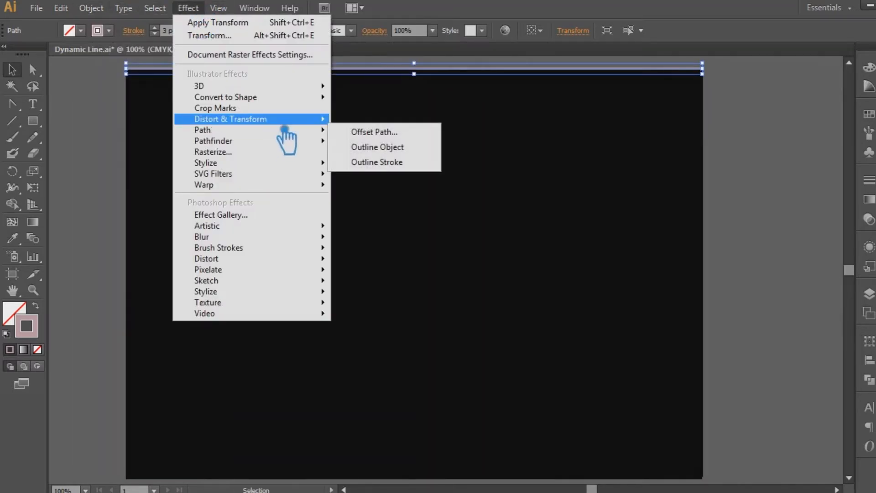
{"action": "left_click", "coordinate": [392, 167]}
{"action": "left_click", "coordinate": [592, 396]}
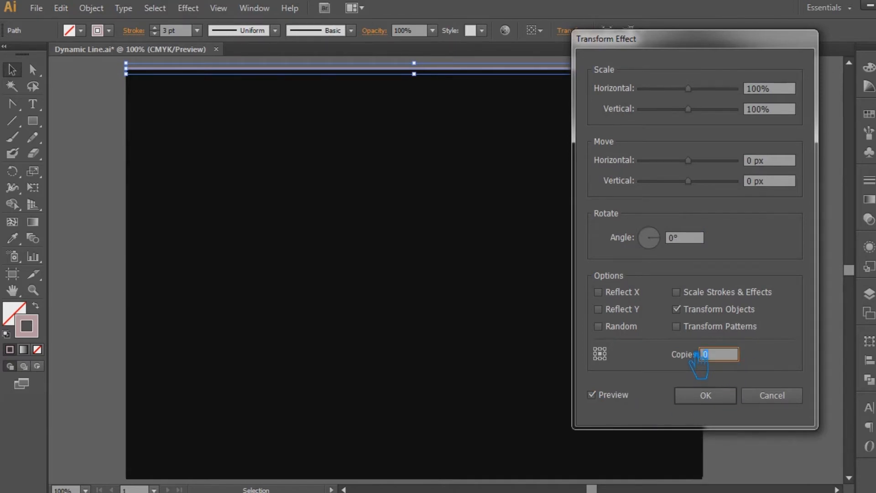
{"action": "left_click", "coordinate": [771, 181]}
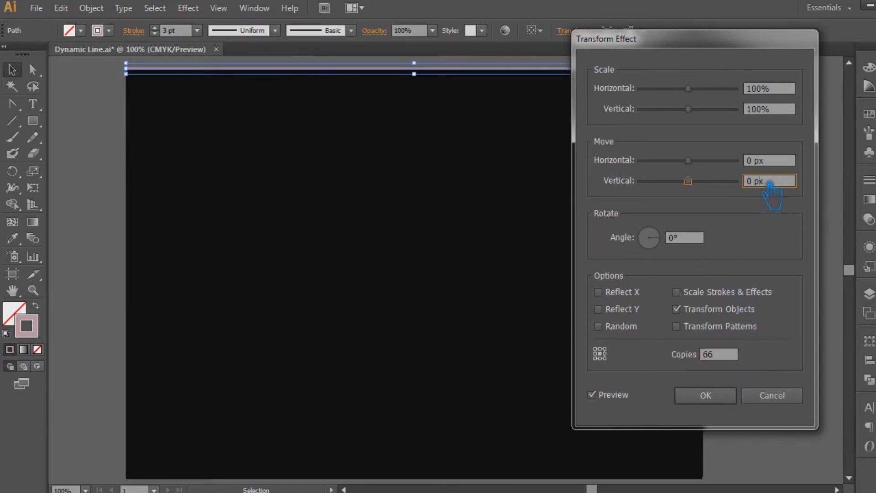
{"action": "type", "text": "9"}
{"action": "left_click", "coordinate": [726, 356]}
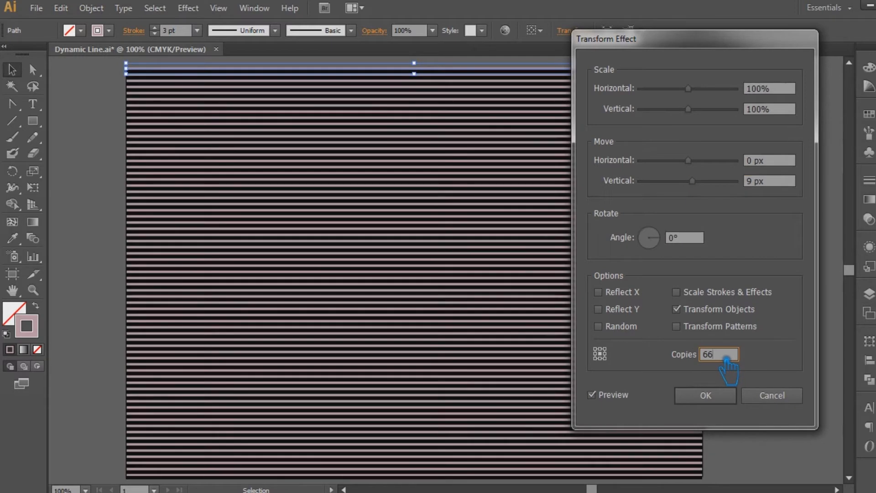
{"action": "left_click", "coordinate": [725, 398]}
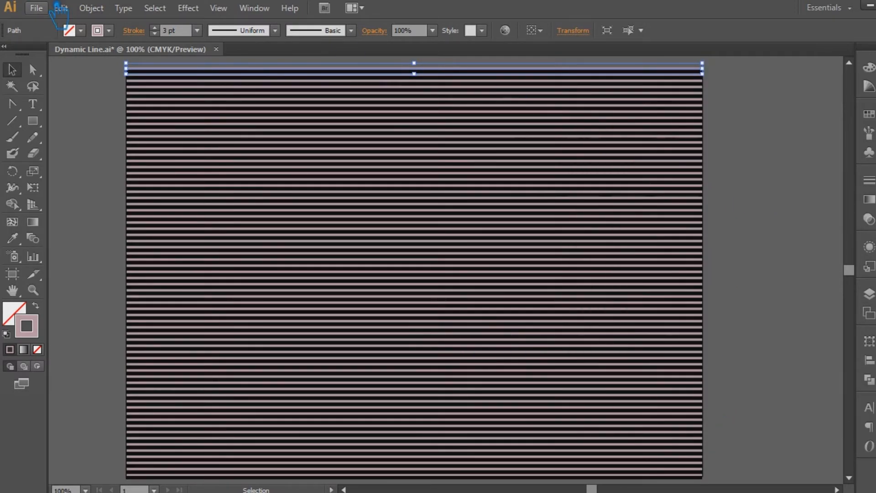
- Apply an envelope distort mesh with 5 rows and 5 columns to the horizontal lines
{"action": "left_click", "coordinate": [91, 8]}
{"action": "mouse_move", "coordinate": [151, 337]}
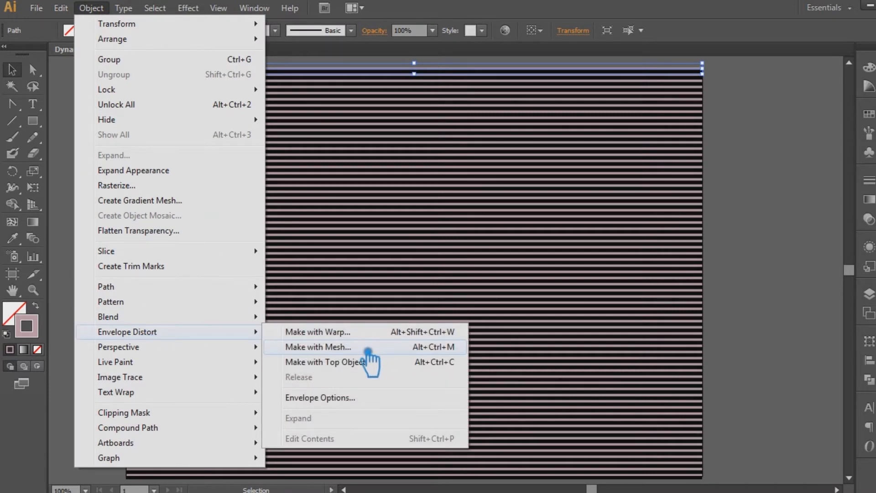
{"action": "left_click", "coordinate": [319, 346]}
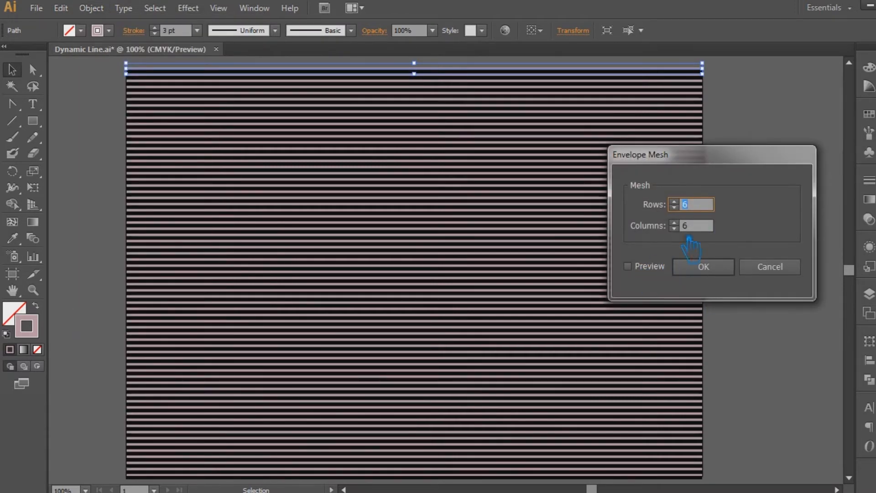
{"action": "left_click_drag", "start_coordinate": [696, 228], "coordinate": [684, 229]}
{"action": "type", "text": "5"}
{"action": "left_click", "coordinate": [642, 269]}
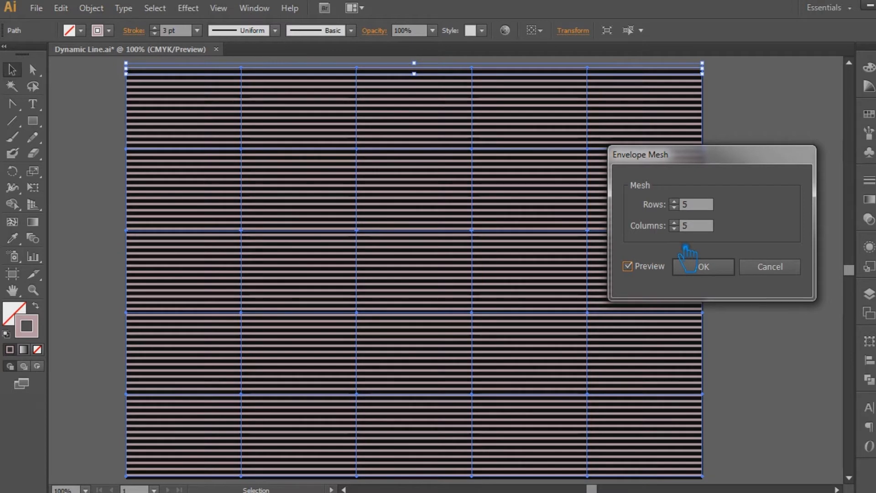
{"action": "left_click", "coordinate": [715, 270]}
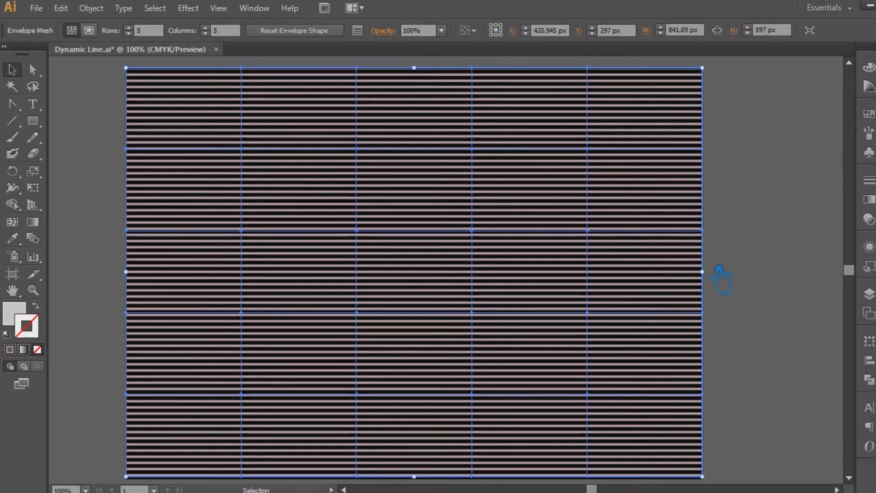
- Reposition the mesh points along the first inner row with Direct Selection to bend the upper lines into waves
{"action": "left_click", "coordinate": [34, 71]}
{"action": "left_click_drag", "start_coordinate": [241, 148], "coordinate": [238, 124]}
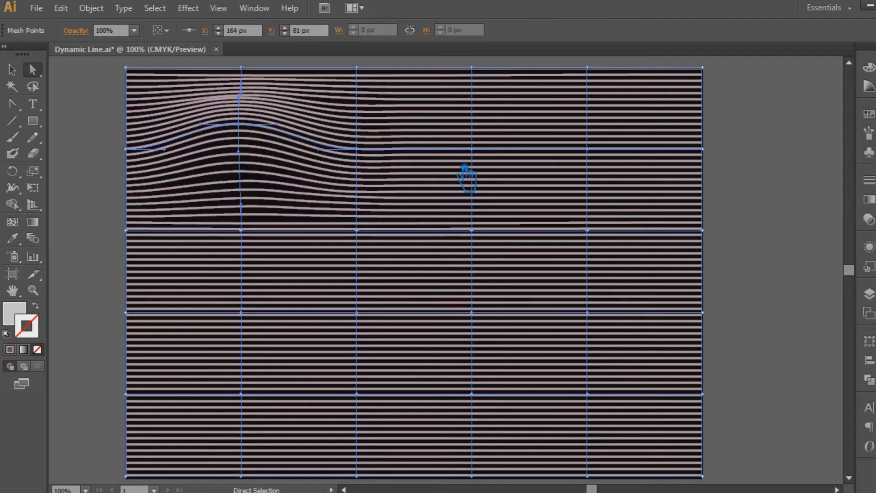
{"action": "left_click_drag", "start_coordinate": [485, 158], "coordinate": [487, 173]}
{"action": "left_click_drag", "start_coordinate": [601, 157], "coordinate": [641, 125]}
{"action": "left_click_drag", "start_coordinate": [369, 156], "coordinate": [367, 129]}
{"action": "left_click_drag", "start_coordinate": [368, 129], "coordinate": [385, 151]}
{"action": "left_click_drag", "start_coordinate": [484, 173], "coordinate": [476, 156]}
- Pull several mesh points of the two middle rows upward and sideways to create swells in the central lines
{"action": "left_click_drag", "start_coordinate": [251, 319], "coordinate": [244, 301]}
{"action": "left_click_drag", "start_coordinate": [252, 238], "coordinate": [280, 239]}
{"action": "left_click_drag", "start_coordinate": [280, 239], "coordinate": [262, 217]}
{"action": "left_click_drag", "start_coordinate": [472, 230], "coordinate": [428, 206]}
{"action": "left_click_drag", "start_coordinate": [588, 313], "coordinate": [603, 276]}
- Reshape the lowest inner mesh row, raising its two middle points, pulling the rightmost one inward and lowering the leftmost one
{"action": "left_click_drag", "start_coordinate": [357, 394], "coordinate": [375, 372]}
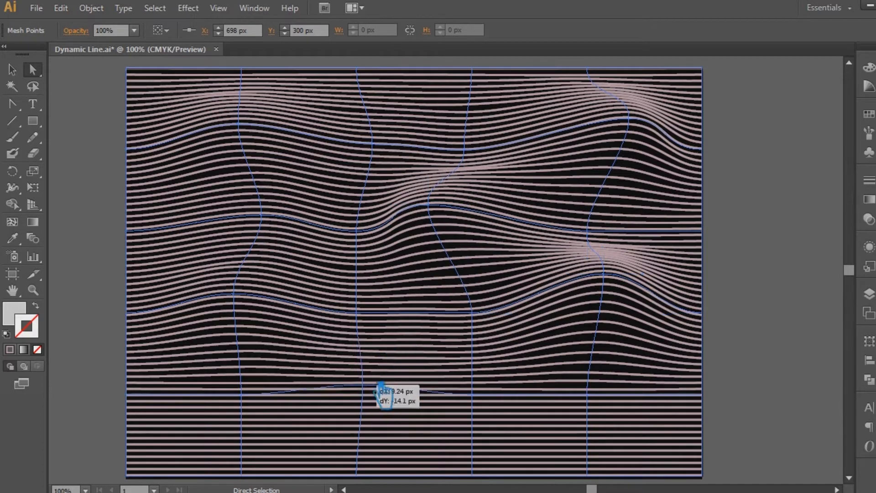
{"action": "left_click_drag", "start_coordinate": [587, 393], "coordinate": [456, 363]}
{"action": "left_click_drag", "start_coordinate": [456, 363], "coordinate": [462, 373]}
{"action": "left_click_drag", "start_coordinate": [530, 391], "coordinate": [551, 391]}
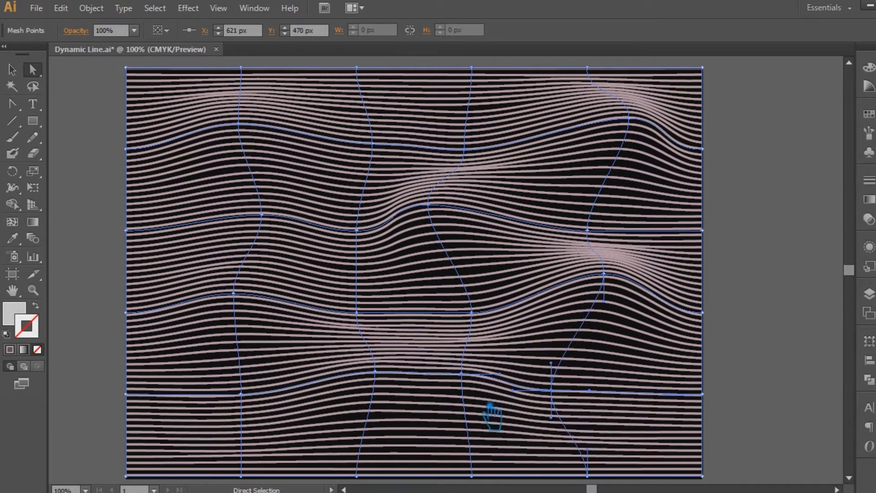
{"action": "left_click_drag", "start_coordinate": [241, 394], "coordinate": [235, 411]}
- Raise the two middle points of the first inner mesh row and slightly lower the second point of the row beneath
{"action": "left_click", "coordinate": [373, 144]}
{"action": "left_click_drag", "start_coordinate": [373, 144], "coordinate": [375, 131]}
{"action": "left_click_drag", "start_coordinate": [464, 149], "coordinate": [464, 136]}
{"action": "left_click_drag", "start_coordinate": [357, 231], "coordinate": [358, 236]}
- Nudge the first, third and fourth inner mesh points on the upper edge downward to give the artwork a wavy border
{"action": "left_click_drag", "start_coordinate": [241, 68], "coordinate": [241, 72]}
{"action": "left_click", "coordinate": [472, 68]}
{"action": "key", "text": "Down"}
{"action": "key", "text": "Down"}
{"action": "key", "text": "Down"}
{"action": "key", "text": "Down"}
{"action": "key", "text": "Down"}
{"action": "key", "text": "Down"}
{"action": "key", "text": "Down"}
{"action": "key", "text": "Down"}
{"action": "key", "text": "Down"}
{"action": "key", "text": "Down"}
{"action": "key", "text": "Down"}
{"action": "key", "text": "Down"}
{"action": "key", "text": "Down"}
{"action": "key", "text": "Down"}
{"action": "key", "text": "Down"}
{"action": "key", "text": "Down"}
{"action": "left_click", "coordinate": [241, 72]}
{"action": "key", "text": "Down"}
{"action": "key", "text": "Down"}
{"action": "key", "text": "Down"}
{"action": "key", "text": "Down"}
{"action": "key", "text": "Down"}
{"action": "key", "text": "Down"}
{"action": "key", "text": "Down"}
{"action": "key", "text": "Down"}
{"action": "key", "text": "Down"}
{"action": "key", "text": "Down"}
{"action": "key", "text": "Down"}
{"action": "key", "text": "Down"}
{"action": "key", "text": "Down"}
{"action": "key", "text": "Down"}
{"action": "key", "text": "Down"}
{"action": "key", "text": "Down"}
{"action": "left_click", "coordinate": [472, 80]}
{"action": "key", "text": "Down"}
{"action": "key", "text": "Down"}
{"action": "key", "text": "Down"}
{"action": "key", "text": "Down"}
{"action": "key", "text": "Down"}
{"action": "key", "text": "Down"}
{"action": "key", "text": "Down"}
{"action": "key", "text": "Down"}
{"action": "key", "text": "Down"}
{"action": "key", "text": "Down"}
{"action": "key", "text": "Down"}
{"action": "left_click", "coordinate": [587, 68]}
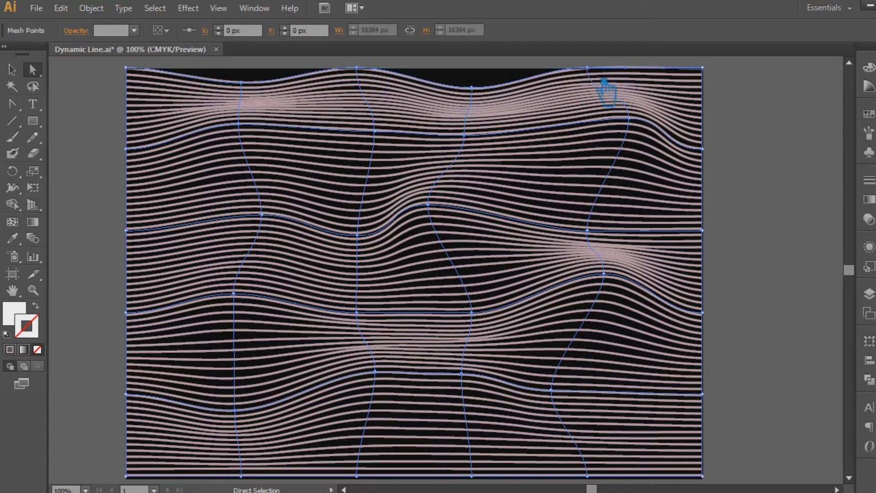
{"action": "key", "text": "Down"}
{"action": "key", "text": "Down"}
{"action": "key", "text": "Down"}
{"action": "key", "text": "Down"}
{"action": "key", "text": "Down"}
{"action": "key", "text": "Down"}
- Select the whole top row of mesh points and nudge it down below the artboard's upper edge
{"action": "left_click_drag", "start_coordinate": [797, 95], "coordinate": [118, 196]}
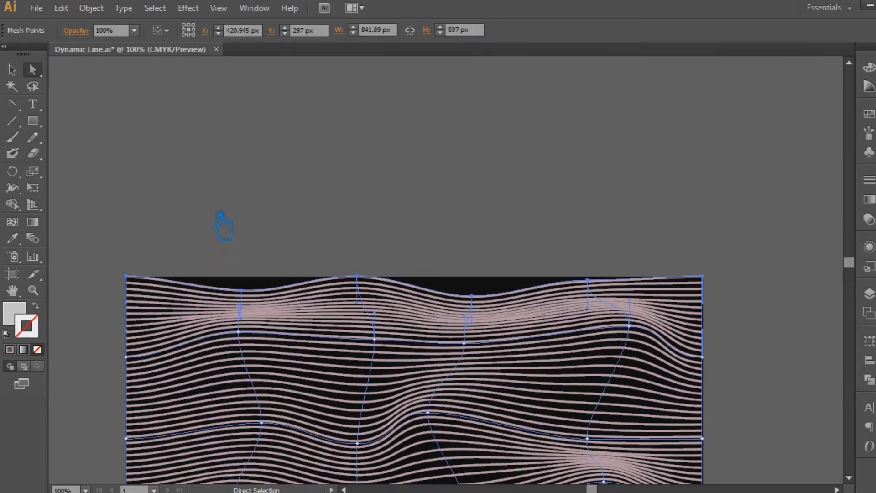
{"action": "left_click_drag", "start_coordinate": [347, 268], "coordinate": [352, 156]}
{"action": "key", "text": "Down"}
{"action": "key", "text": "Down"}
{"action": "key", "text": "Down"}
{"action": "key", "text": "Down"}
{"action": "key", "text": "Down"}
{"action": "key", "text": "Down"}
{"action": "key", "text": "Down"}
{"action": "key", "text": "Down"}
{"action": "key", "text": "Down"}
{"action": "key", "text": "Down"}
{"action": "key", "text": "Down"}
- Select the second row of mesh points, nudge it downward, and bring it back up by a few increments
{"action": "left_click_drag", "start_coordinate": [749, 252], "coordinate": [120, 210]}
{"action": "key", "text": "Down"}
{"action": "key", "text": "Down"}
{"action": "key", "text": "Down"}
{"action": "key", "text": "Down"}
{"action": "key", "text": "Down"}
{"action": "key", "text": "Down"}
{"action": "key", "text": "Down"}
{"action": "key", "text": "Down"}
{"action": "key", "text": "Down"}
{"action": "key", "text": "Down"}
{"action": "key", "text": "Down"}
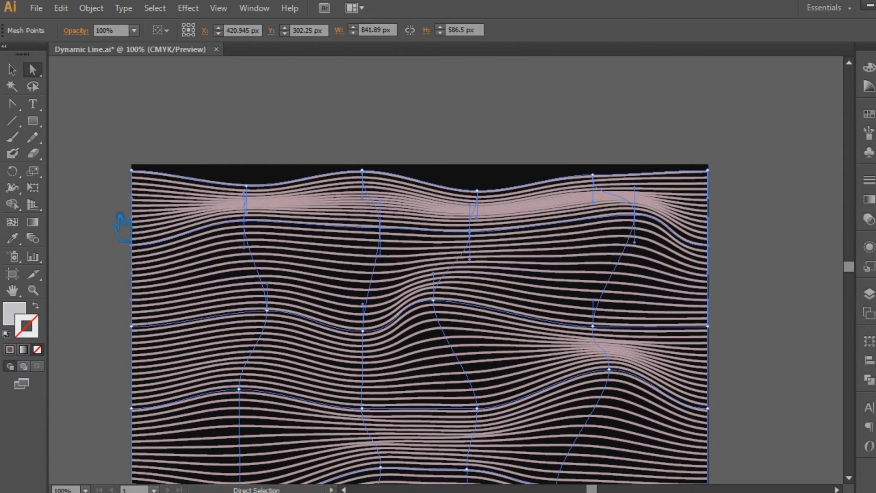
{"action": "key", "text": "Up"}
{"action": "key", "text": "Up"}
{"action": "key", "text": "Up"}
- Select two lower rows of mesh points one after the other and nudge each upward to compress the lines between them
{"action": "scroll", "coordinate": [795, 237], "scroll_direction": "down", "scroll_amount": 3}
{"action": "left_click_drag", "start_coordinate": [749, 279], "coordinate": [119, 221]}
{"action": "key", "text": "Up"}
{"action": "key", "text": "Up"}
{"action": "key", "text": "Up"}
{"action": "key", "text": "Up"}
{"action": "key", "text": "Up"}
{"action": "key", "text": "Up"}
{"action": "key", "text": "Up"}
{"action": "key", "text": "Up"}
{"action": "key", "text": "Up"}
{"action": "key", "text": "Up"}
{"action": "key", "text": "Up"}
{"action": "key", "text": "Up"}
{"action": "left_click_drag", "start_coordinate": [757, 356], "coordinate": [112, 289]}
{"action": "key", "text": "Up"}
{"action": "key", "text": "Up"}
{"action": "key", "text": "Up"}
{"action": "key", "text": "Up"}
{"action": "key", "text": "Up"}
{"action": "key", "text": "Up"}
{"action": "key", "text": "Up"}
{"action": "key", "text": "Up"}
{"action": "key", "text": "Up"}
{"action": "key", "text": "Up"}
{"action": "key", "text": "Up"}
{"action": "key", "text": "Up"}
{"action": "key", "text": "Up"}
{"action": "key", "text": "Up"}
{"action": "key", "text": "Up"}
{"action": "key", "text": "Up"}
{"action": "key", "text": "Up"}
{"action": "key", "text": "Up"}
- Shift one mesh point in the lower part of the envelope slightly up and to the left, and deselect the artwork
{"action": "left_click_drag", "start_coordinate": [395, 349], "coordinate": [382, 329]}
{"action": "left_click", "coordinate": [736, 333]}
{"action": "left_click", "coordinate": [543, 280]}
{"action": "left_click", "coordinate": [783, 219]}
{"action": "key", "text": "ctrl+minus"}
{"action": "key", "text": "v"}
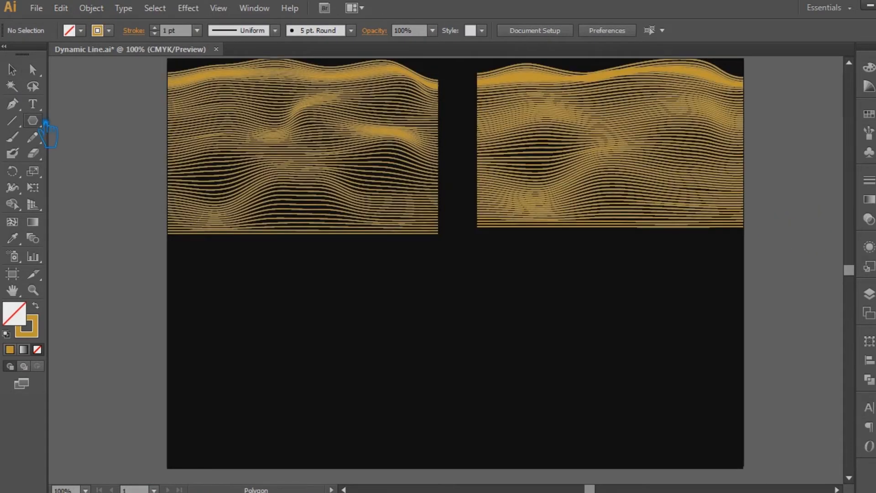
{"action": "left_click", "coordinate": [44, 122]}
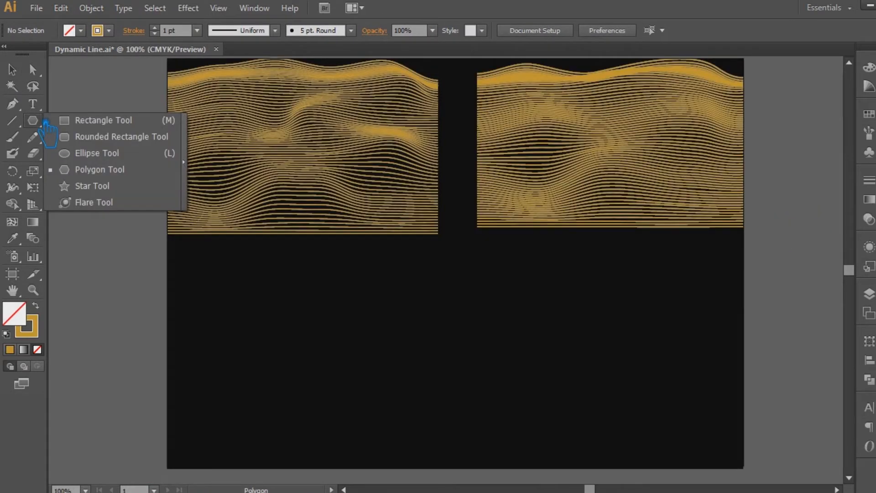
{"action": "left_click", "coordinate": [99, 170]}
{"action": "left_click_drag", "start_coordinate": [322, 327], "coordinate": [424, 370]}
{"action": "left_click", "coordinate": [13, 71]}
{"action": "key", "text": "Delete"}
- Create an 8-sided polygon with a radius of 140.2355 px in the empty lower area of the artboard
{"action": "left_click", "coordinate": [33, 120]}
{"action": "left_click", "coordinate": [365, 323]}
{"action": "type", "text": "80"}
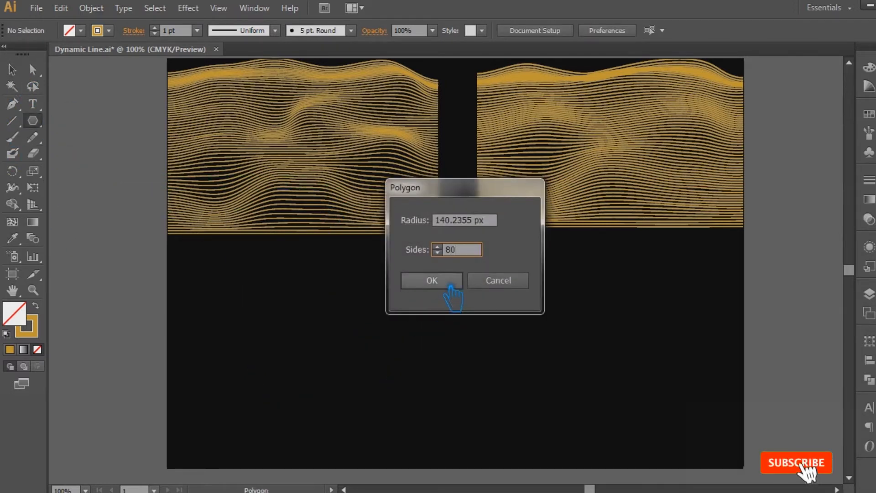
{"action": "key", "text": "BackSpace"}
{"action": "left_click", "coordinate": [449, 281]}
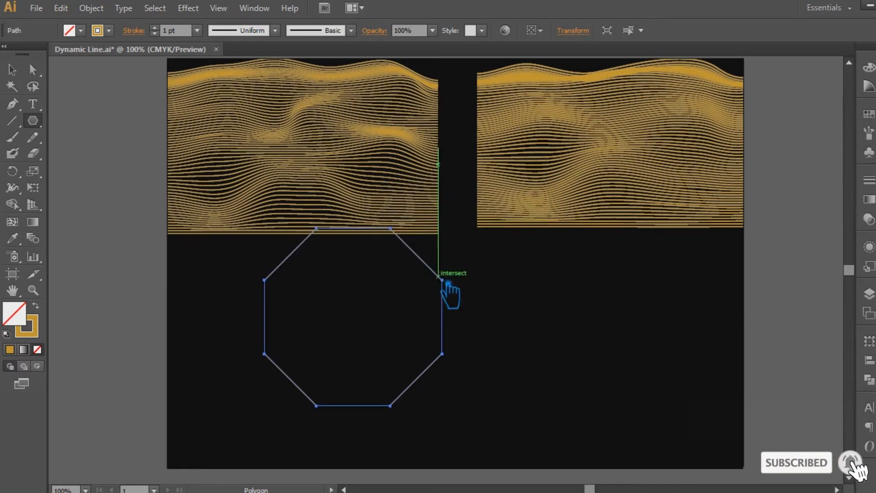
- Move the octagon into the empty area below the left wave artwork, clear of its lines
{"action": "key", "text": "v"}
{"action": "left_click_drag", "start_coordinate": [446, 279], "coordinate": [464, 309]}
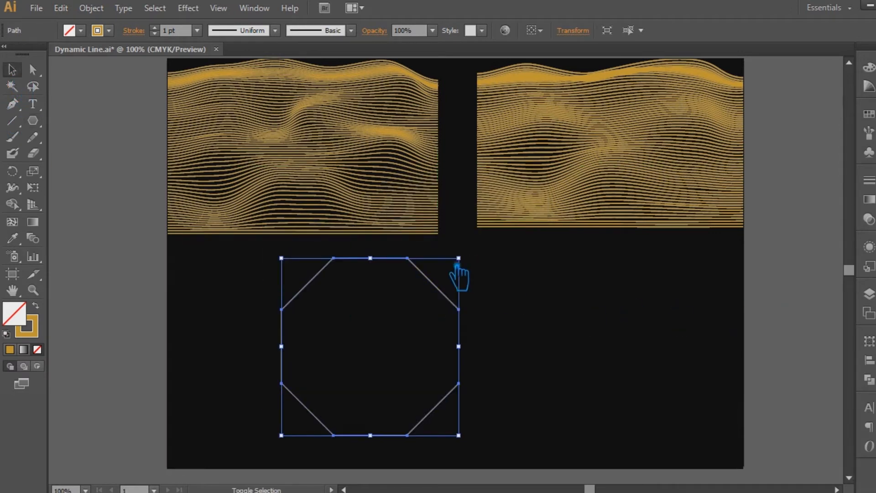
{"action": "left_click_drag", "start_coordinate": [476, 270], "coordinate": [456, 405]}
{"action": "left_click", "coordinate": [788, 311]}
{"action": "left_click_drag", "start_coordinate": [470, 324], "coordinate": [403, 328]}
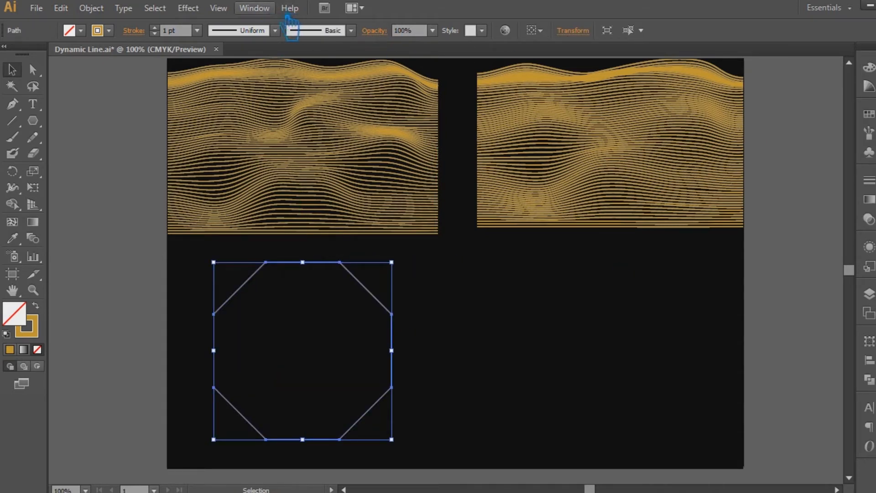
- Start a Transform effect on the octagon with 26 copies and turn on the preview
{"action": "left_click", "coordinate": [254, 8]}
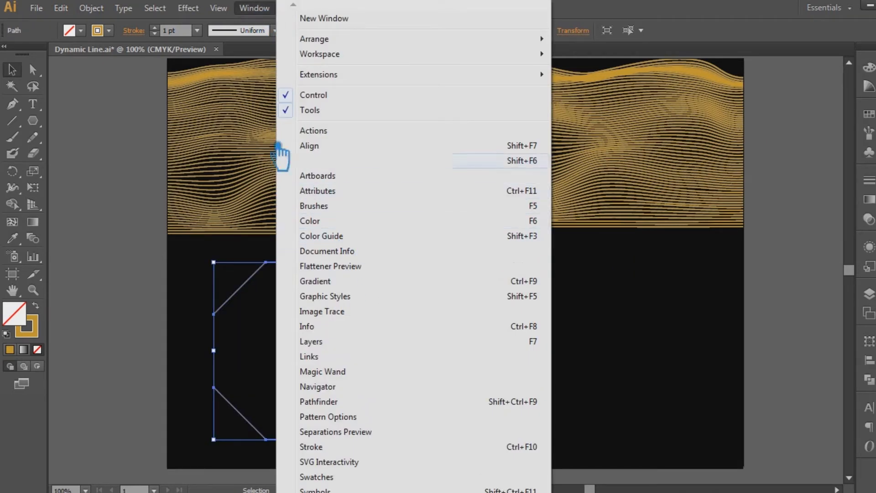
{"action": "left_click", "coordinate": [188, 7]}
{"action": "mouse_move", "coordinate": [269, 120]}
{"action": "left_click", "coordinate": [397, 167]}
{"action": "double_click", "coordinate": [753, 351]}
{"action": "type", "text": "26"}
{"action": "left_click", "coordinate": [657, 393]}
- Try horizontal scales of 90%, 80% and 65% for the octagon's Transform copies
{"action": "left_click_drag", "start_coordinate": [741, 85], "coordinate": [737, 85]}
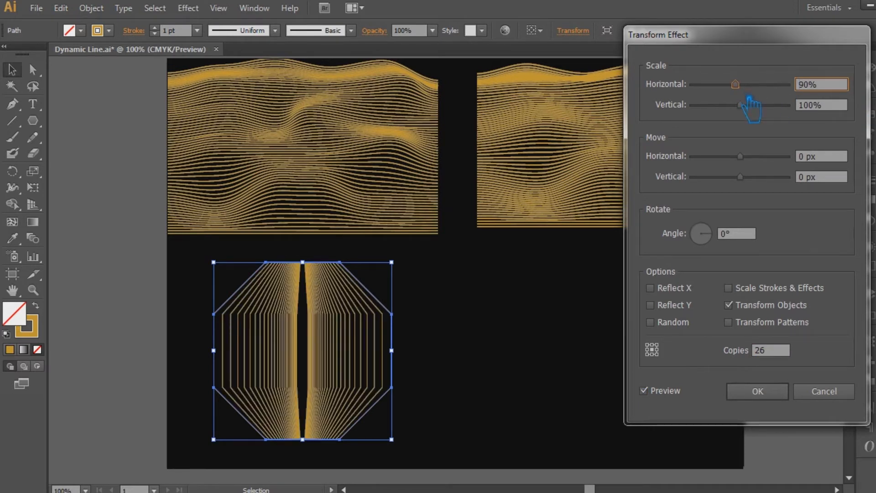
{"action": "left_click_drag", "start_coordinate": [812, 88], "coordinate": [796, 86]}
{"action": "type", "text": "80"}
{"action": "left_click", "coordinate": [821, 106]}
{"action": "type", "text": "65"}
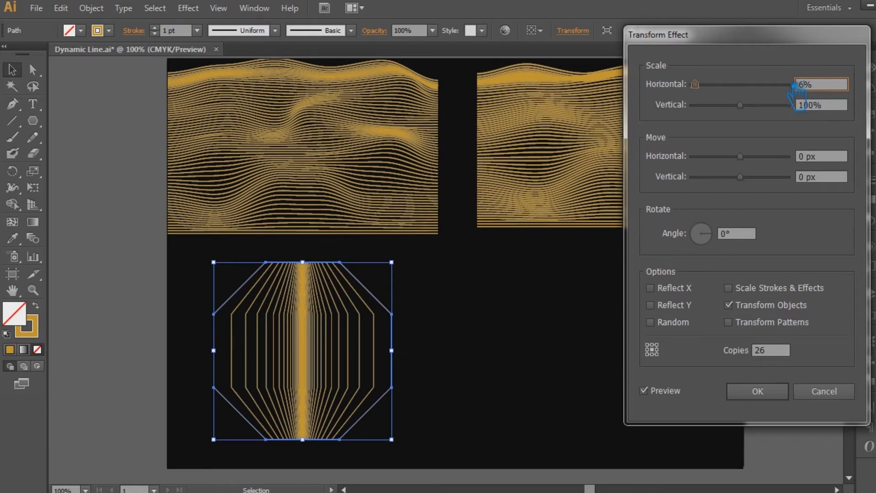
{"action": "left_click", "coordinate": [821, 107]}
{"action": "left_click_drag", "start_coordinate": [815, 86], "coordinate": [801, 85]}
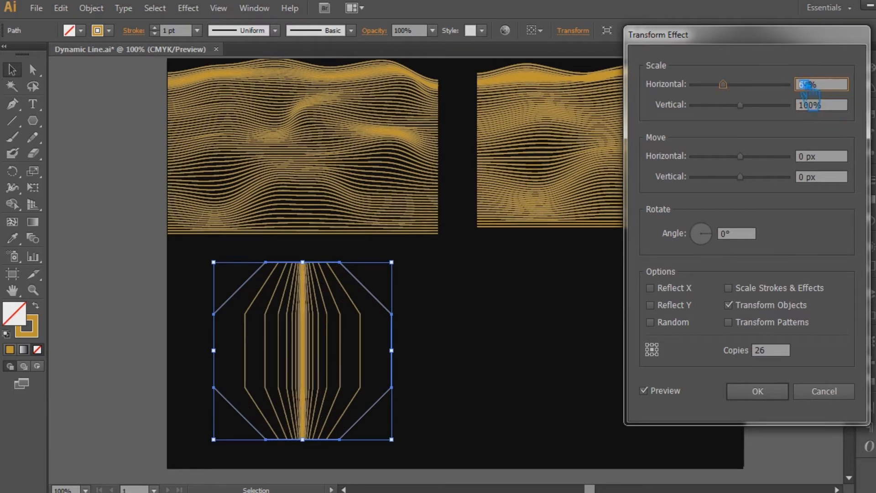
- Set both the horizontal and vertical scale of the Transform copies to 85%
{"action": "type", "text": "85"}
{"action": "left_click", "coordinate": [822, 108]}
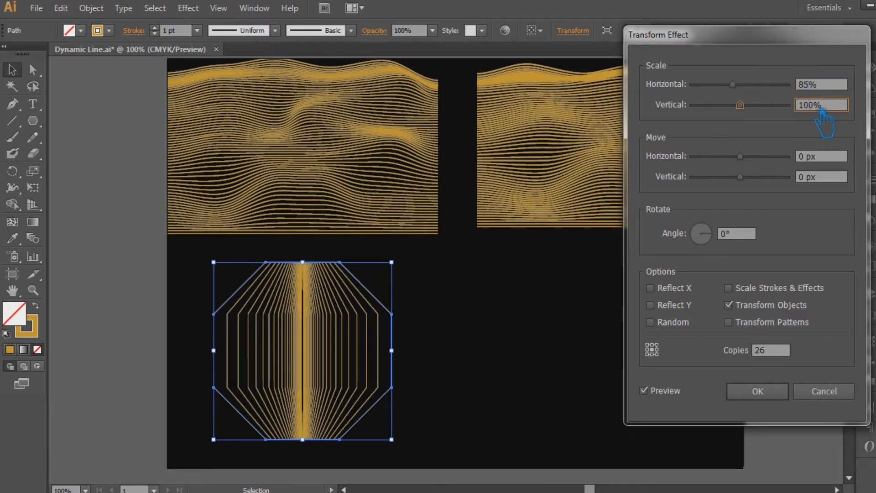
{"action": "left_click_drag", "start_coordinate": [826, 109], "coordinate": [796, 106]}
{"action": "type", "text": "85"}
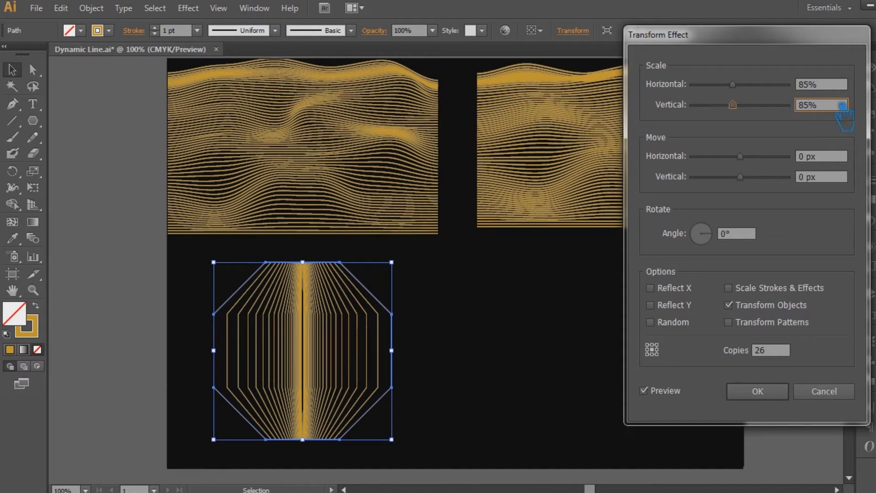
{"action": "left_click", "coordinate": [831, 86]}
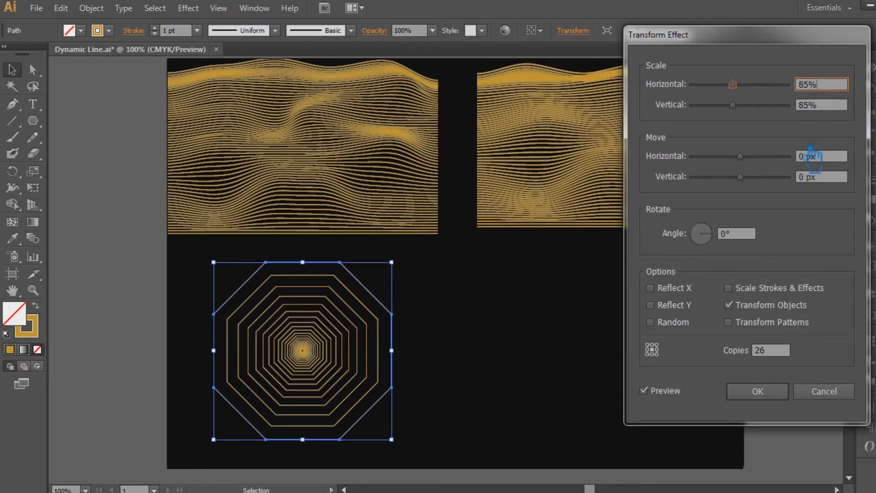
- Adjust the rotation angle of the Transform copies, trying 55° and settling on 10°
{"action": "scroll", "coordinate": [723, 236], "scroll_direction": "up", "scroll_amount": 5}
{"action": "scroll", "coordinate": [717, 230], "scroll_direction": "up", "scroll_amount": 5}
{"action": "scroll", "coordinate": [721, 233], "scroll_direction": "down", "scroll_amount": 3}
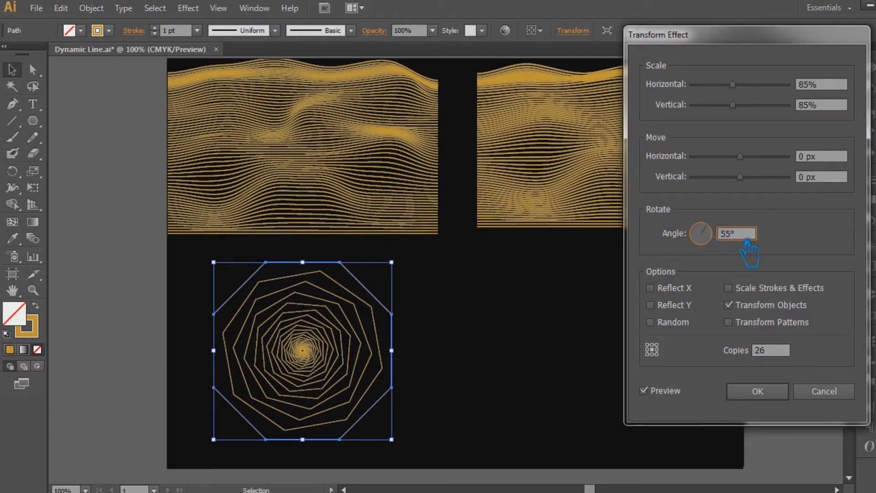
{"action": "left_click", "coordinate": [784, 350]}
{"action": "scroll", "coordinate": [724, 235], "scroll_direction": "down", "scroll_amount": 4}
- Set the Transform effect to 50 copies with horizontal and vertical scale at 90%
{"action": "left_click", "coordinate": [786, 355]}
{"action": "type", "text": "50"}
{"action": "left_click", "coordinate": [824, 178]}
{"action": "left_click", "coordinate": [749, 234]}
{"action": "left_click_drag", "start_coordinate": [809, 87], "coordinate": [787, 92]}
{"action": "type", "text": "90"}
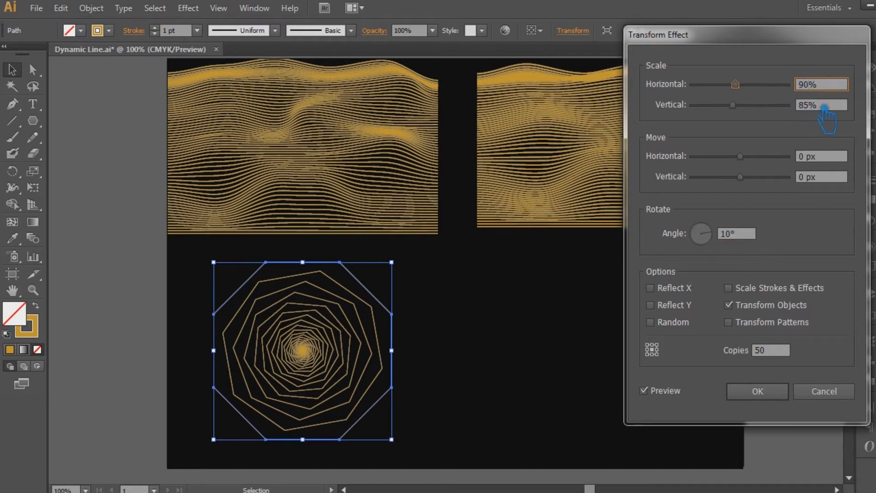
{"action": "left_click", "coordinate": [821, 107]}
{"action": "type", "text": "90"}
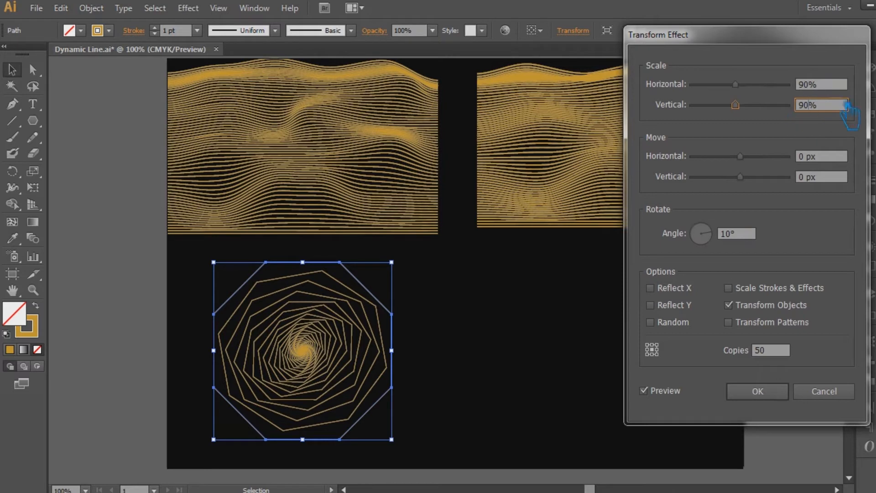
{"action": "left_click", "coordinate": [838, 85]}
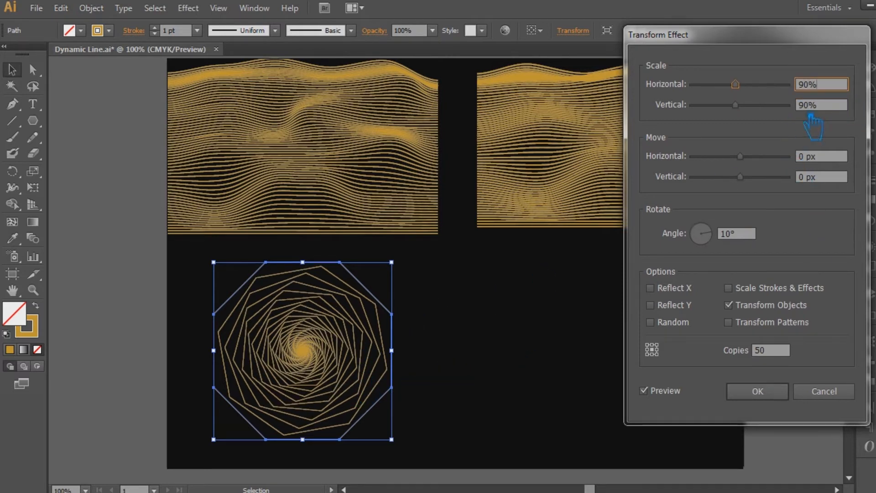
- Try 99% horizontal and vertical scale for the copies, and return both to 90%
{"action": "type", "text": "59"}
{"action": "left_click", "coordinate": [824, 106]}
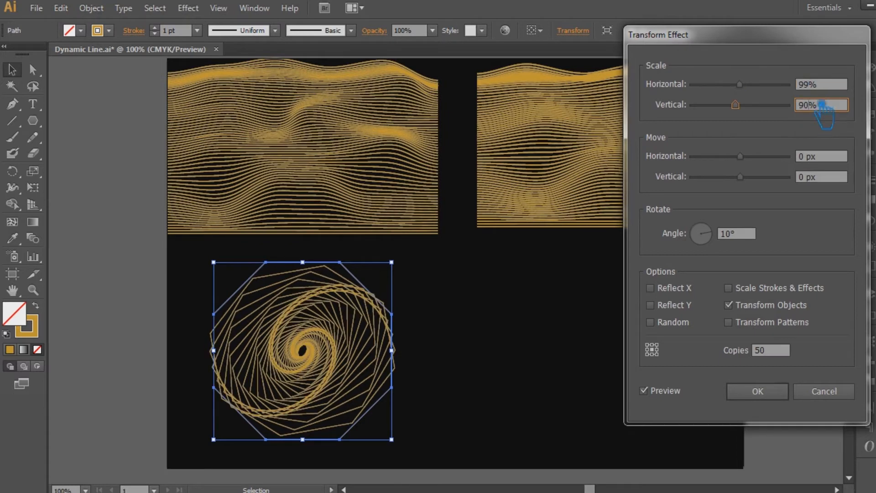
{"action": "type", "text": "9"}
{"action": "left_click", "coordinate": [838, 88]}
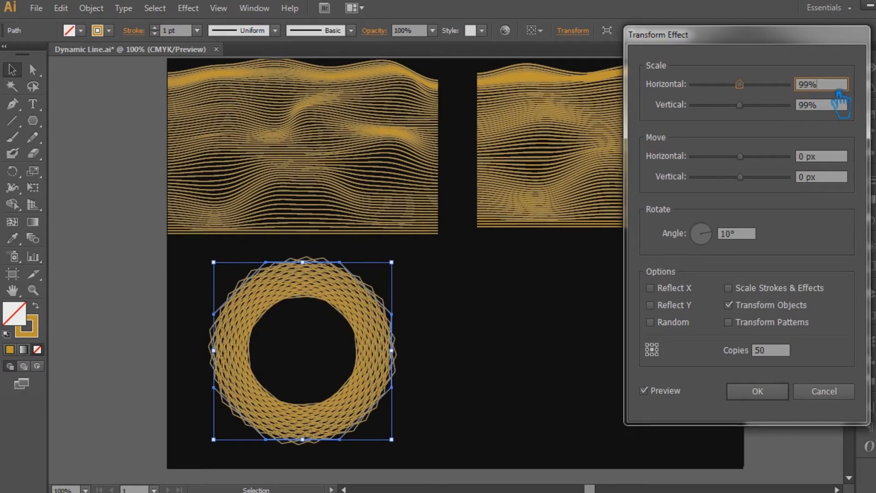
{"action": "left_click_drag", "start_coordinate": [811, 84], "coordinate": [805, 106]}
{"action": "type", "text": "0"}
{"action": "type", "text": "0"}
{"action": "left_click", "coordinate": [837, 89]}
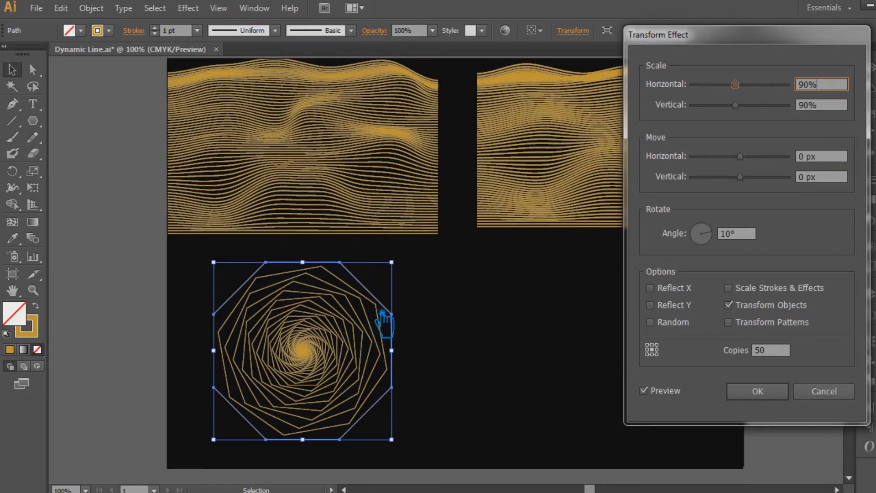
- Try 20 and 30 copies in the octagon's Transform effect
{"action": "left_click_drag", "start_coordinate": [777, 350], "coordinate": [739, 355]}
{"action": "type", "text": "20"}
{"action": "left_click", "coordinate": [829, 178]}
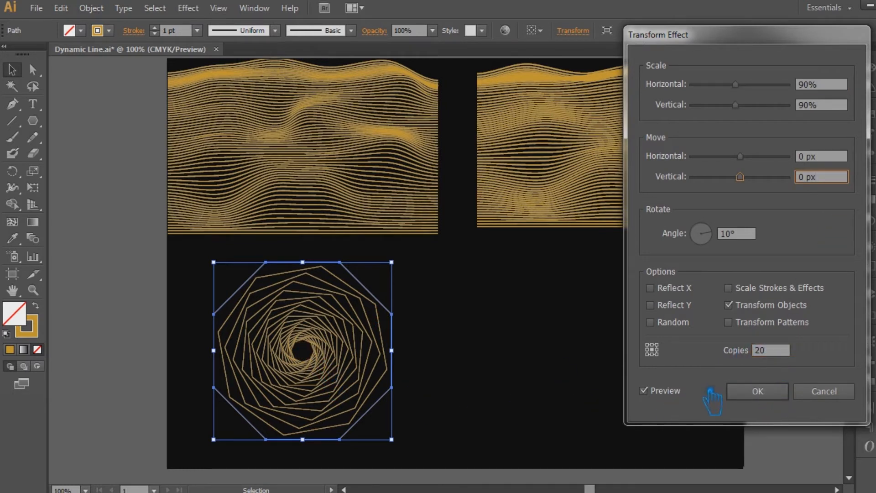
{"action": "left_click_drag", "start_coordinate": [780, 355], "coordinate": [743, 349]}
{"action": "type", "text": "530"}
- Try an 8° rotation angle for the octagon's spiral with 35 copies and with 20 copies
{"action": "left_click", "coordinate": [753, 235]}
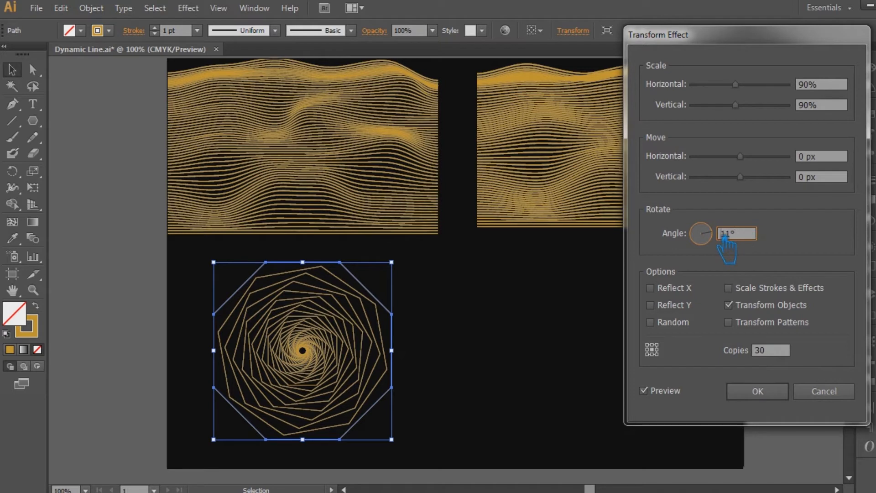
{"action": "type", "text": "22"}
{"action": "type", "text": "8"}
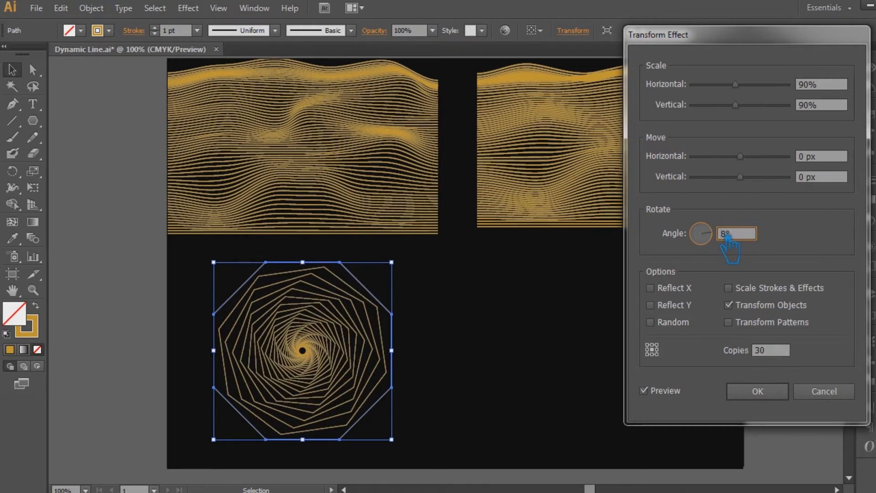
{"action": "left_click", "coordinate": [760, 350]}
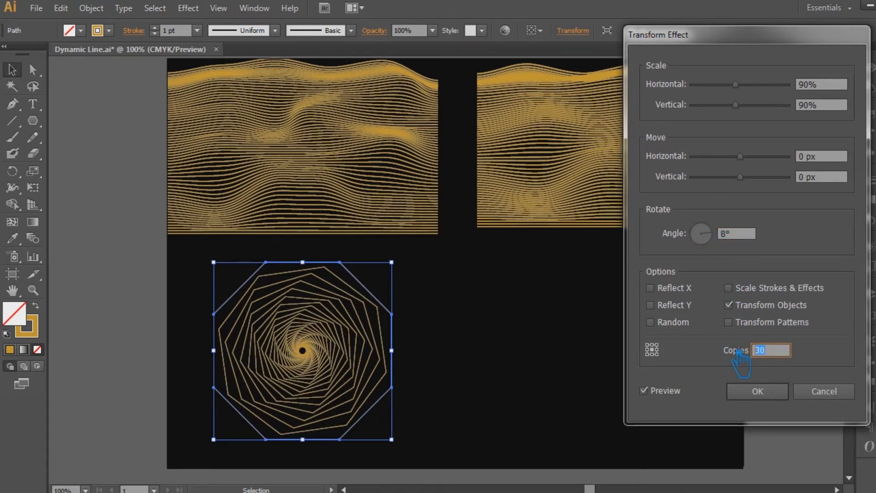
{"action": "type", "text": "35"}
{"action": "left_click", "coordinate": [744, 235]}
{"action": "left_click", "coordinate": [761, 349]}
{"action": "type", "text": "20"}
{"action": "left_click", "coordinate": [744, 236]}
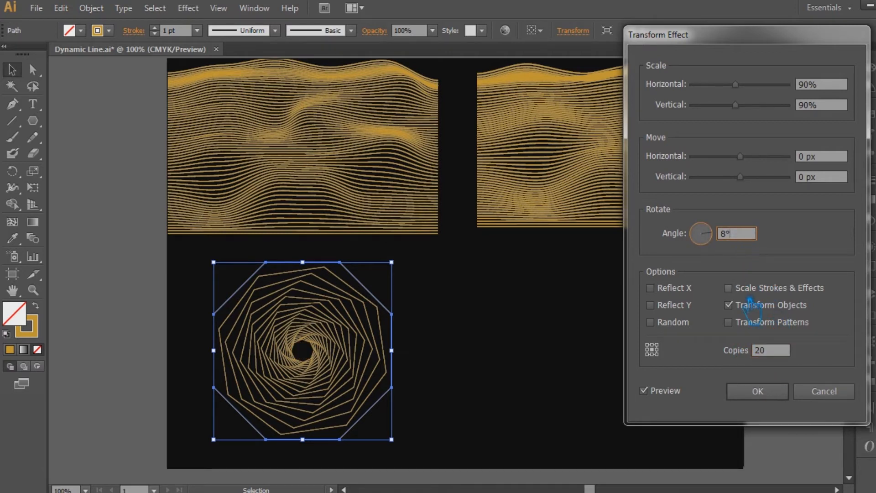
- Try rotation angles of 20° and 15° for the spiral, and return the angle to 10°
{"action": "left_click", "coordinate": [776, 350]}
{"action": "left_click", "coordinate": [730, 234]}
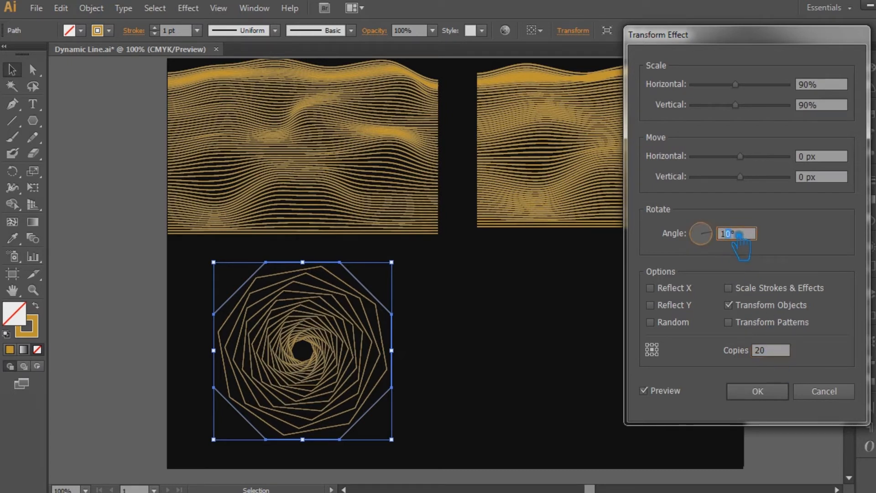
{"action": "type", "text": "20"}
{"action": "left_click", "coordinate": [787, 355]}
{"action": "left_click", "coordinate": [744, 235]}
{"action": "type", "text": "15"}
{"action": "left_click", "coordinate": [783, 351]}
{"action": "left_click", "coordinate": [743, 235]}
{"action": "type", "text": "10"}
{"action": "left_click", "coordinate": [781, 352]}
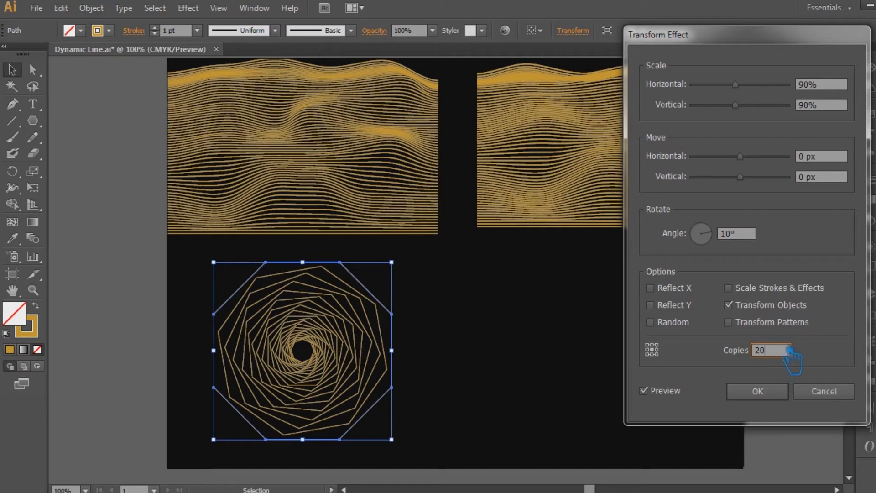
- Set the number of copies to 25, apply the Transform effect, and deselect the octagon spiral
{"action": "double_click", "coordinate": [772, 350]}
{"action": "type", "text": "25"}
{"action": "left_click", "coordinate": [749, 234]}
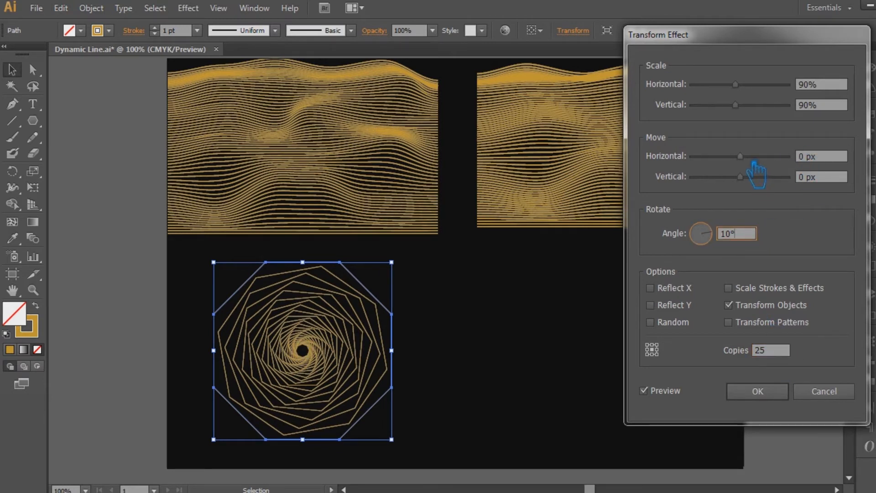
{"action": "left_click", "coordinate": [757, 391]}
{"action": "left_click", "coordinate": [603, 371]}
- Select the octagon spiral, raise its stroke weight to 2 pt and try Width Profile 1
{"action": "left_click", "coordinate": [323, 362]}
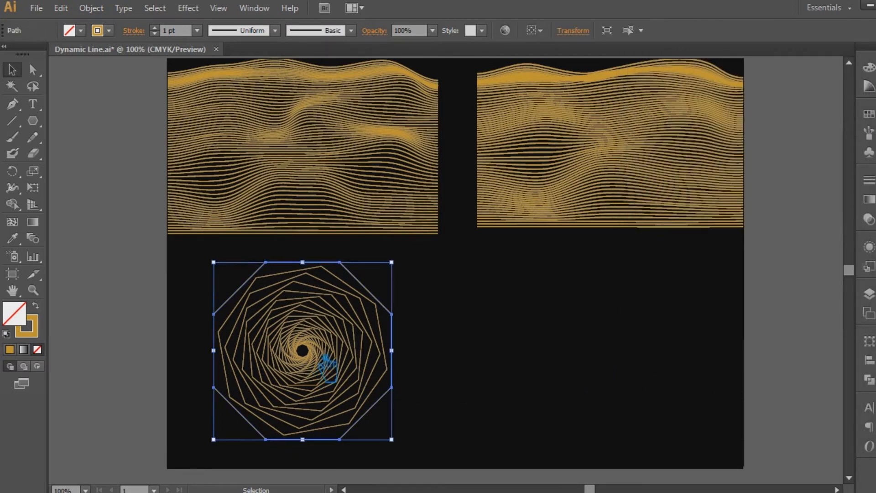
{"action": "left_click", "coordinate": [172, 30]}
{"action": "key", "text": "Up"}
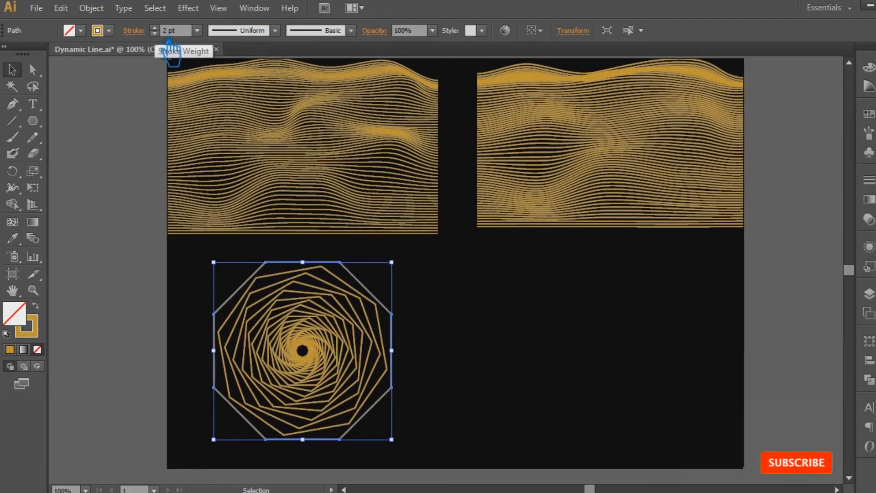
{"action": "left_click", "coordinate": [351, 31]}
{"action": "left_click", "coordinate": [275, 30]}
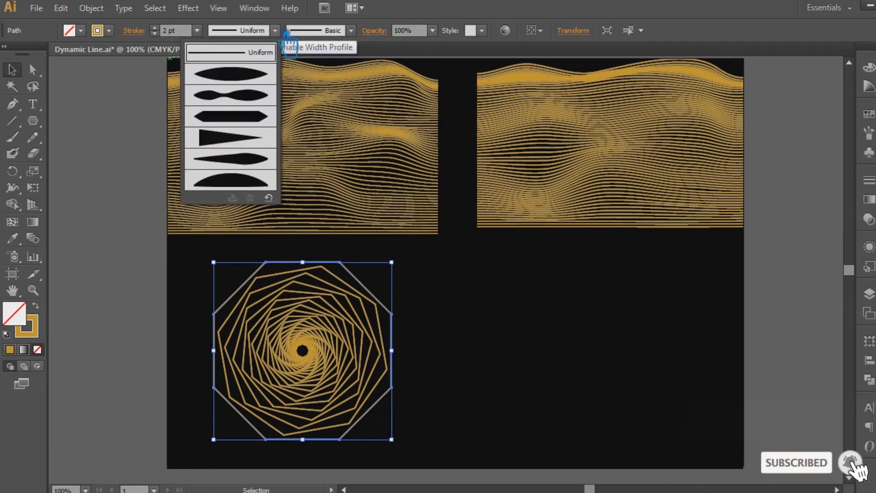
{"action": "left_click", "coordinate": [234, 73]}
- Try Width Profiles 3, 4 and 5 on the octagon spiral's stroke
{"action": "left_click", "coordinate": [275, 30]}
{"action": "left_click", "coordinate": [235, 121]}
{"action": "left_click", "coordinate": [275, 30]}
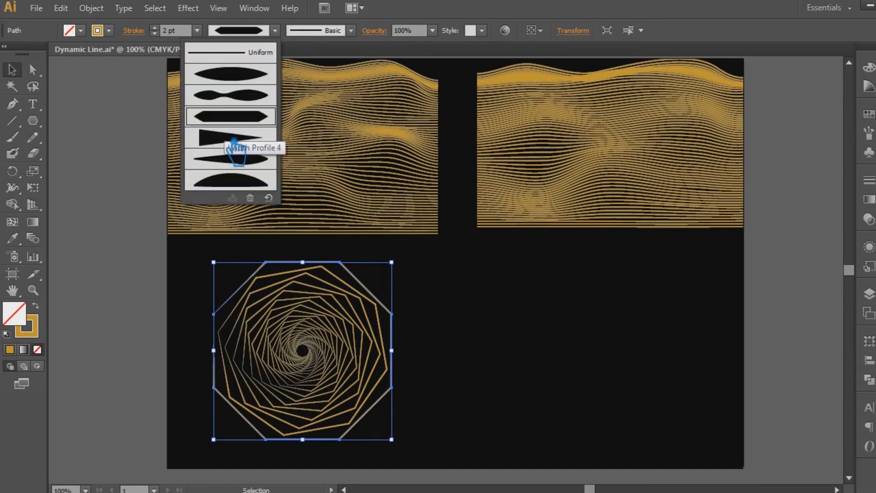
{"action": "left_click", "coordinate": [234, 139]}
{"action": "left_click", "coordinate": [275, 30]}
{"action": "left_click", "coordinate": [243, 158]}
- Restore the spiral's stroke to the Uniform profile at 1 pt and deselect it
{"action": "left_click", "coordinate": [275, 30]}
{"action": "left_click", "coordinate": [235, 80]}
{"action": "left_click", "coordinate": [155, 33]}
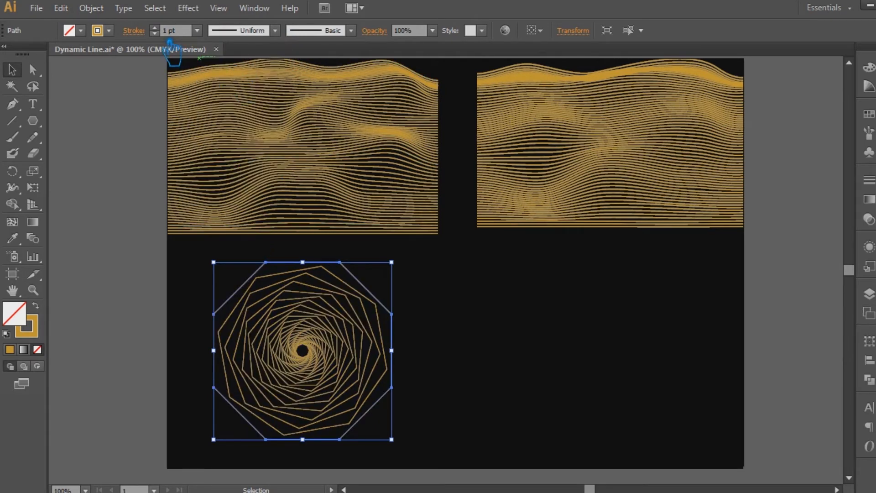
{"action": "left_click", "coordinate": [461, 326]}
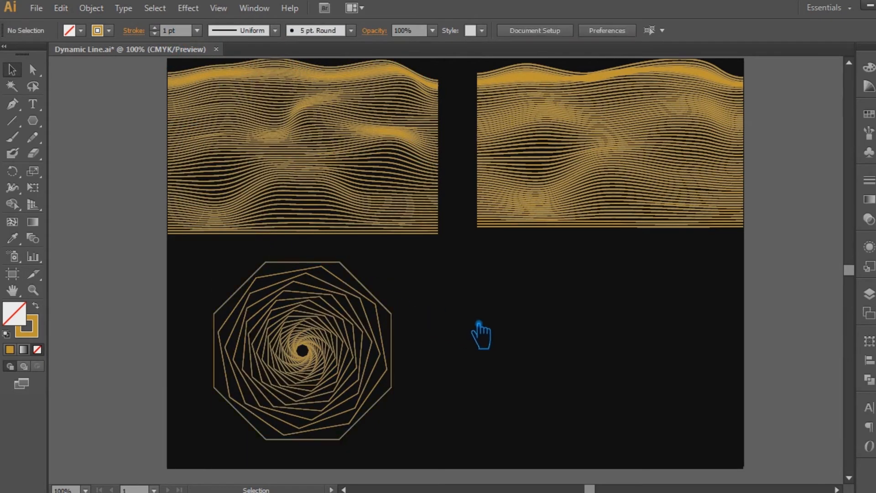
- Try swapping the octagon spiral's fill and stroke, swap them back, and deselect it
{"action": "left_click", "coordinate": [347, 353]}
{"action": "left_click", "coordinate": [36, 305]}
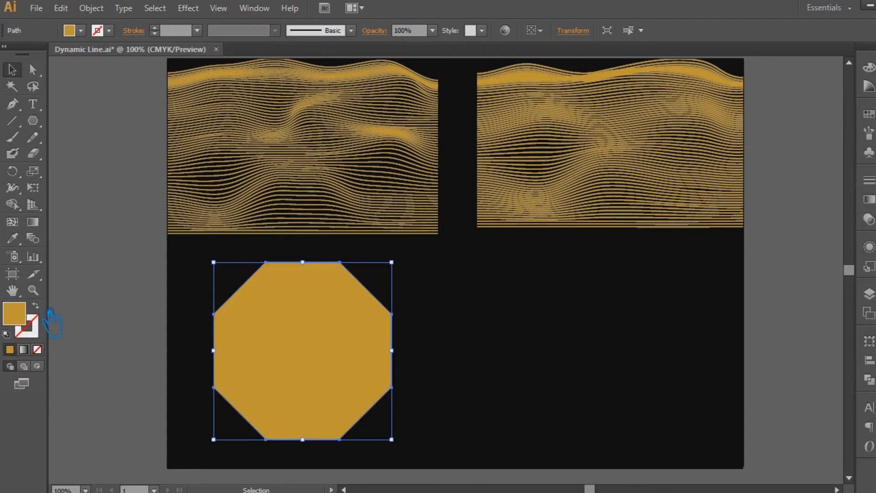
{"action": "left_click", "coordinate": [36, 306]}
{"action": "left_click", "coordinate": [485, 359]}
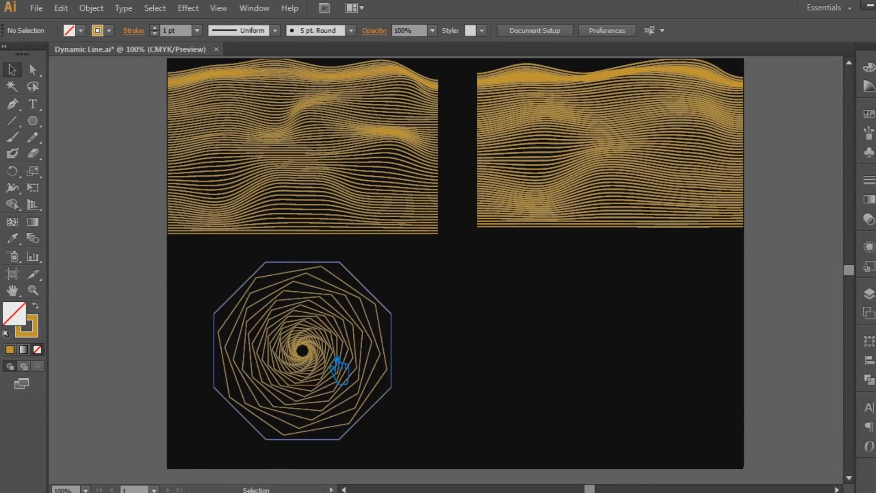
- Draw an unfilled circle with a gold stroke in the empty area beside the octagon spiral
{"action": "left_click_drag", "start_coordinate": [33, 120], "coordinate": [64, 153]}
{"action": "mouse_move", "coordinate": [492, 287]}
{"action": "left_mouse_down"}
{"action": "mouse_move", "coordinate": [662, 427]}
{"action": "mouse_move", "coordinate": [647, 441]}
{"action": "left_mouse_up"}
{"action": "left_click", "coordinate": [12, 237]}
{"action": "left_click", "coordinate": [12, 69]}
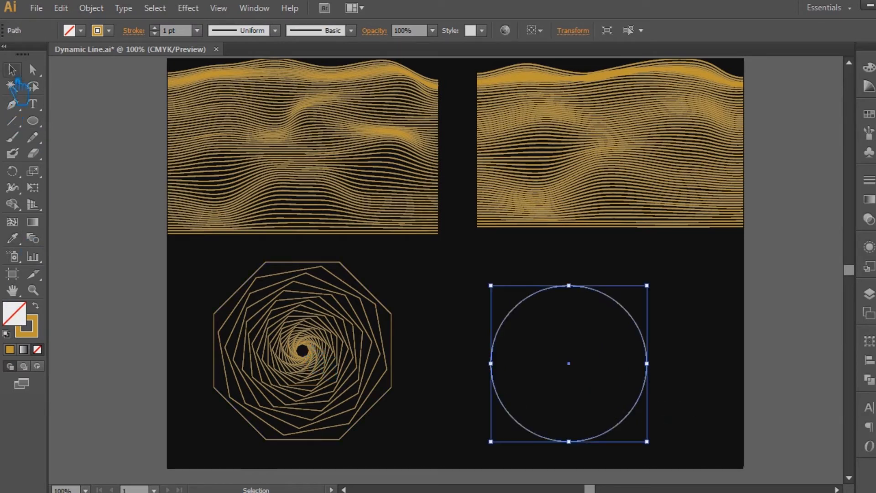
- Start a Transform effect on the circle with preview on and 20 copies
{"action": "left_click", "coordinate": [260, 12]}
{"action": "mouse_move", "coordinate": [188, 8]}
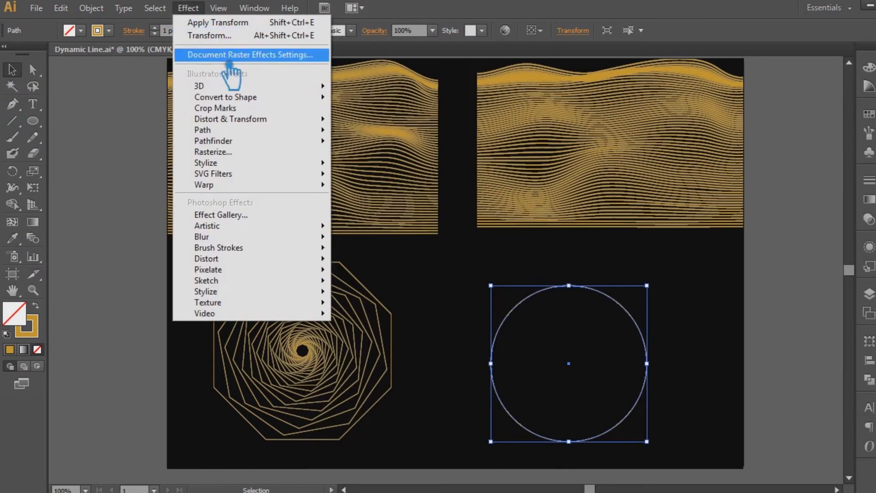
{"action": "mouse_move", "coordinate": [315, 119]}
{"action": "left_click", "coordinate": [397, 166]}
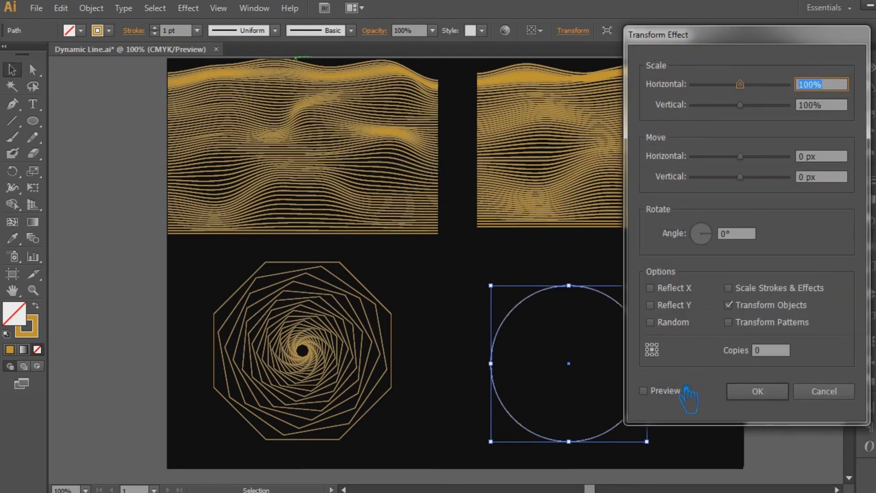
{"action": "left_click", "coordinate": [656, 396]}
{"action": "left_click_drag", "start_coordinate": [706, 45], "coordinate": [234, 14]}
{"action": "left_click", "coordinate": [307, 321]}
{"action": "type", "text": "20"}
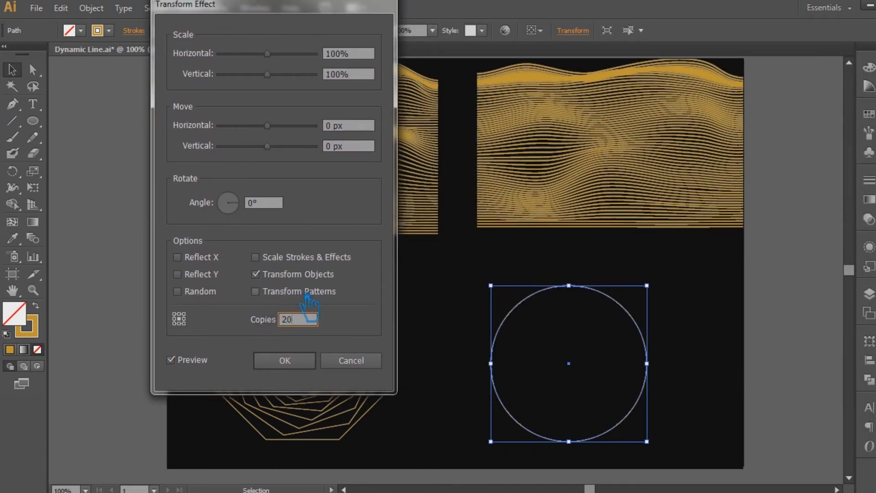
- Set the circle effect's horizontal and vertical scale to 80%
{"action": "left_click", "coordinate": [353, 54]}
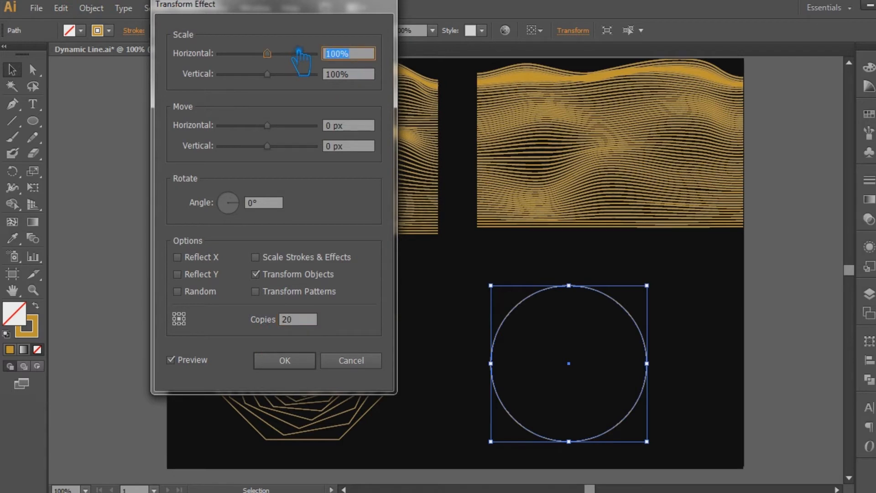
{"action": "type", "text": "80"}
{"action": "left_click", "coordinate": [358, 75]}
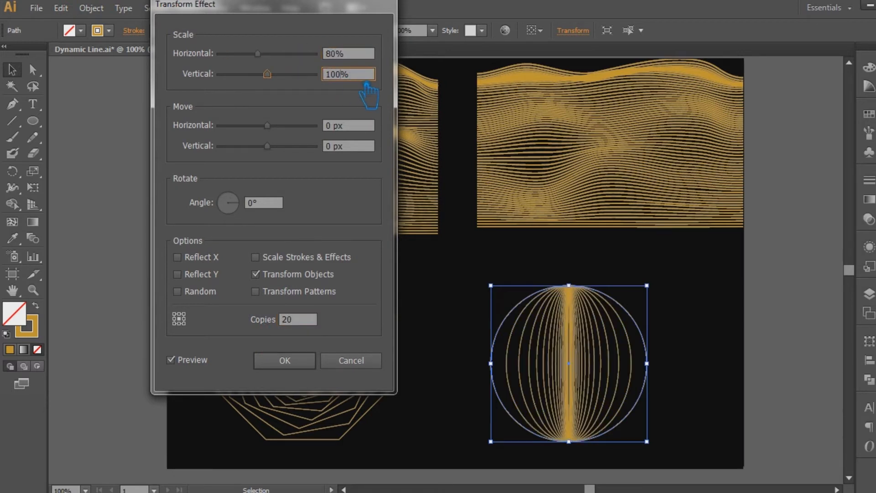
{"action": "type", "text": "80"}
{"action": "key", "text": "shift+Tab"}
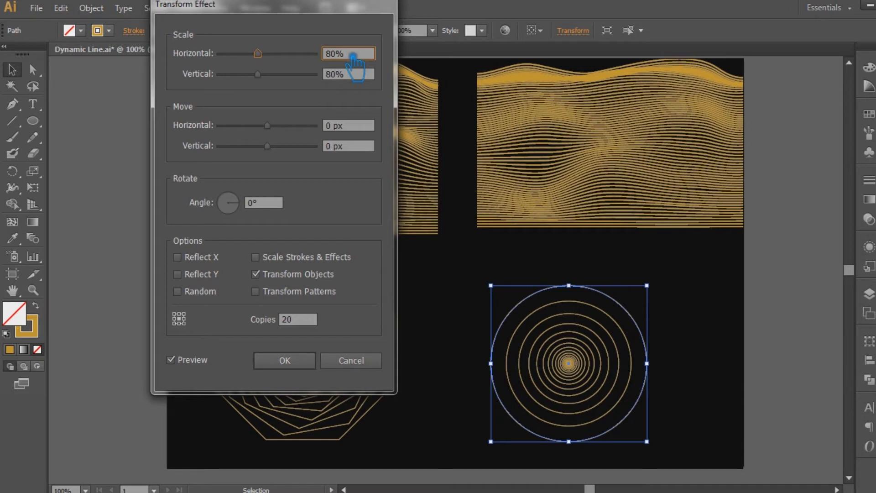
- Try the circle effect with 10 copies and rotation angles of 12° and 37°
{"action": "left_click", "coordinate": [250, 202]}
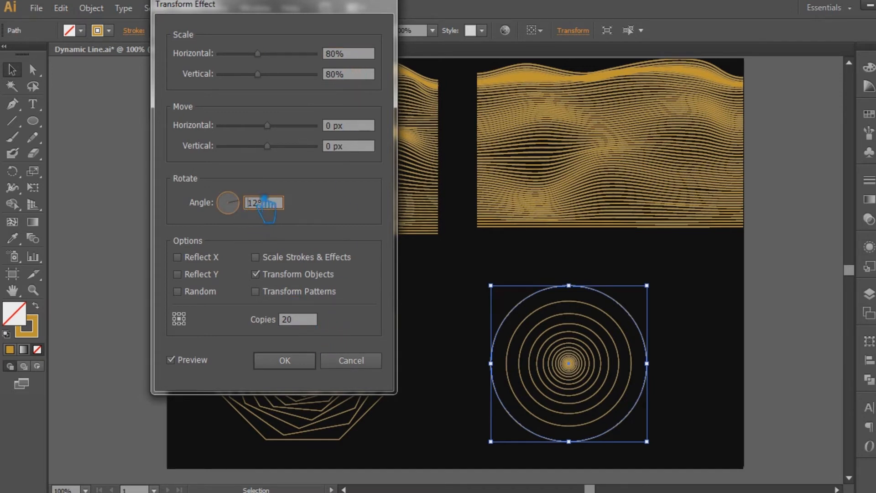
{"action": "left_click", "coordinate": [312, 322]}
{"action": "type", "text": "10"}
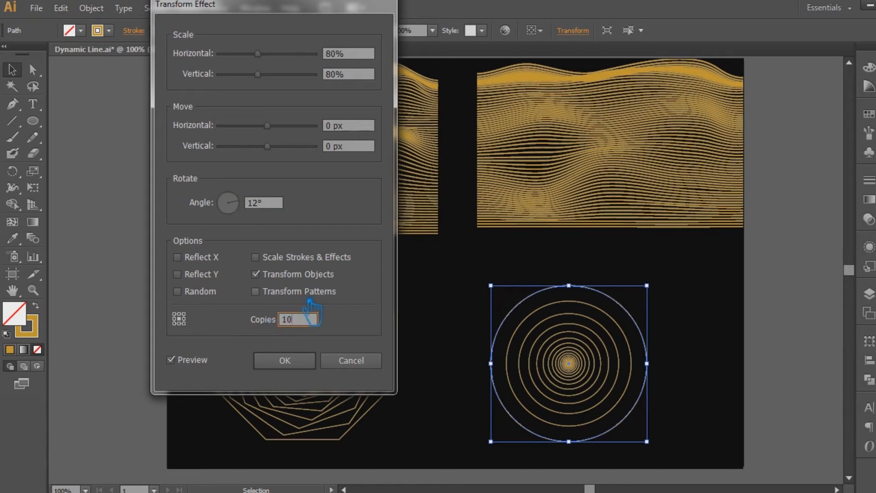
{"action": "left_click", "coordinate": [276, 204]}
{"action": "key", "text": "Up"}
{"action": "key", "text": "Up"}
{"action": "key", "text": "Up"}
{"action": "key", "text": "Up"}
{"action": "key", "text": "Up"}
{"action": "key", "text": "Up"}
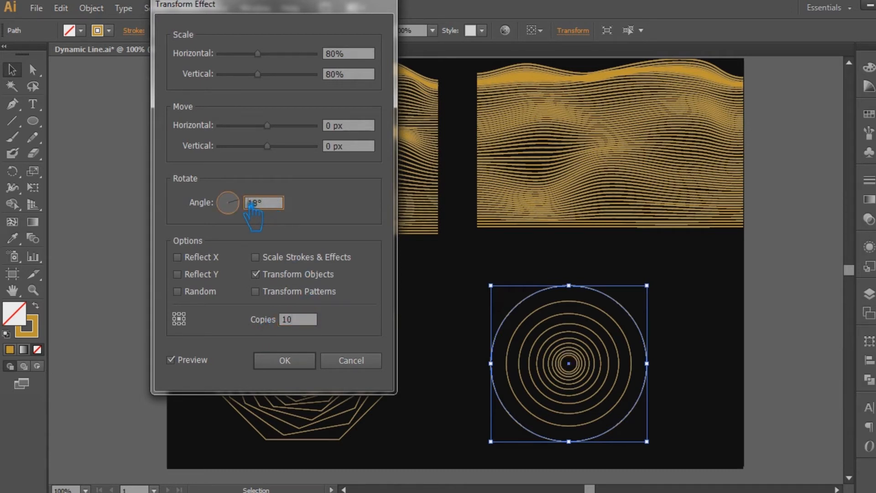
{"action": "mouse_move", "coordinate": [249, 200]}
{"action": "left_mouse_down"}
{"action": "mouse_move", "coordinate": [252, 211]}
{"action": "mouse_move", "coordinate": [257, 192]}
{"action": "left_mouse_up"}
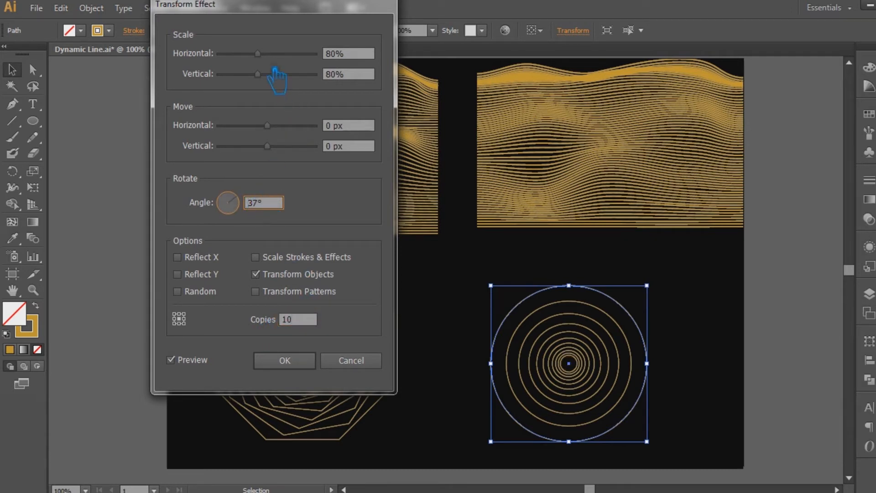
- Try a 90% horizontal scale on the circle effect, settling on 85% for both horizontal and vertical scale
{"action": "left_click_drag", "start_coordinate": [258, 54], "coordinate": [260, 54]}
{"action": "mouse_move", "coordinate": [337, 55]}
{"action": "left_mouse_down"}
{"action": "mouse_move", "coordinate": [324, 56]}
{"action": "mouse_move", "coordinate": [325, 75]}
{"action": "mouse_move", "coordinate": [336, 75]}
{"action": "mouse_move", "coordinate": [323, 54]}
{"action": "left_mouse_up"}
{"action": "type", "text": "90"}
{"action": "type", "text": "90"}
{"action": "left_click", "coordinate": [342, 58]}
{"action": "type", "text": "85"}
{"action": "left_click", "coordinate": [348, 59]}
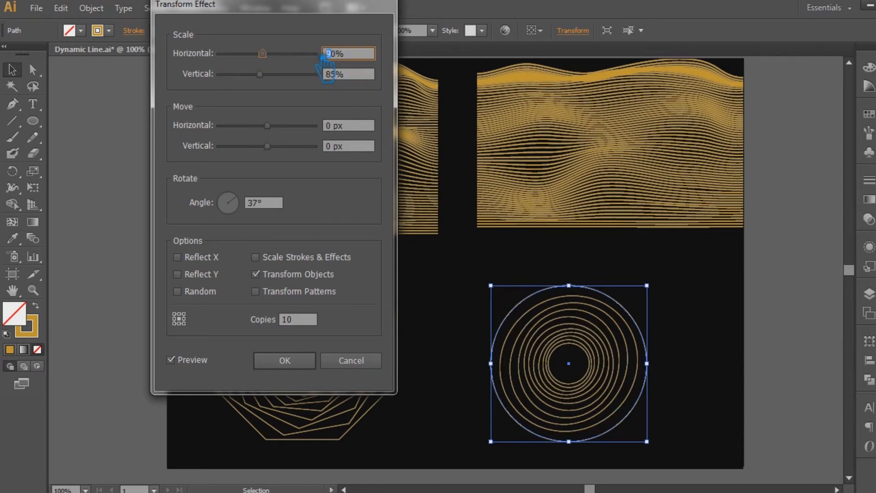
{"action": "left_click_drag", "start_coordinate": [347, 55], "coordinate": [312, 54]}
{"action": "type", "text": "85"}
{"action": "left_click", "coordinate": [351, 126]}
- Set the circle effect to 20 copies with a rotation angle of 17°
{"action": "left_click", "coordinate": [247, 202]}
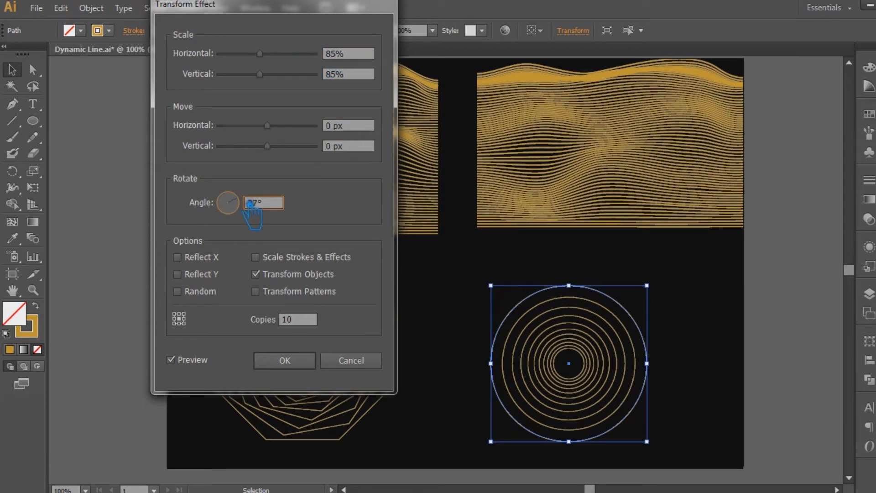
{"action": "left_click_drag", "start_coordinate": [325, 319], "coordinate": [220, 319]}
{"action": "type", "text": "20"}
{"action": "left_click", "coordinate": [274, 205]}
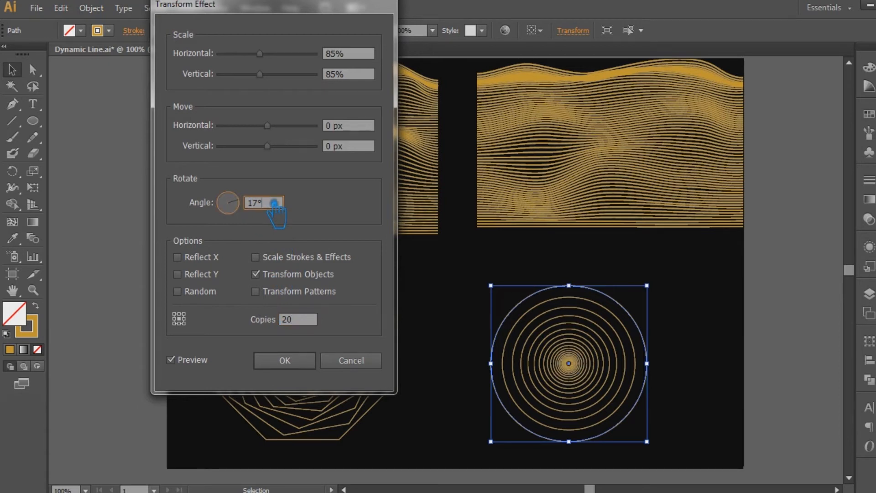
- Offset the circle's copies horizontally by -44 px and raise their number to 50
{"action": "mouse_move", "coordinate": [267, 125]}
{"action": "left_mouse_down"}
{"action": "mouse_move", "coordinate": [278, 133]}
{"action": "mouse_move", "coordinate": [258, 132]}
{"action": "left_mouse_up"}
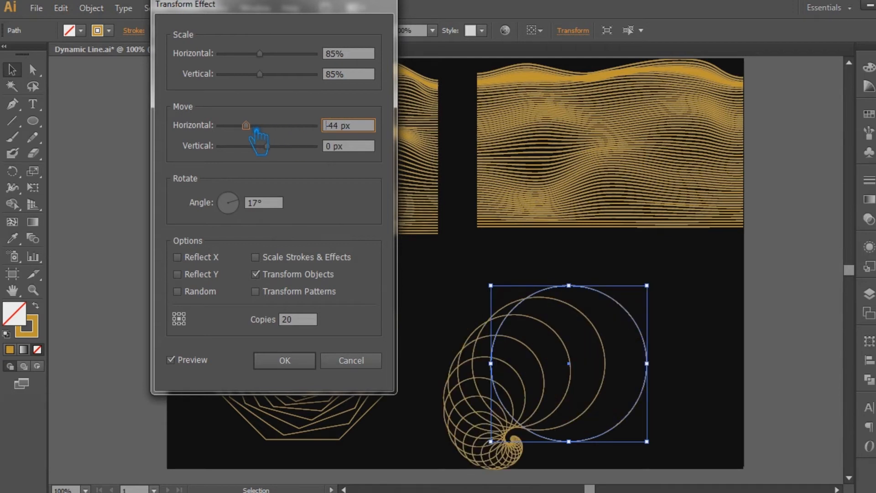
{"action": "left_click_drag", "start_coordinate": [310, 319], "coordinate": [275, 317]}
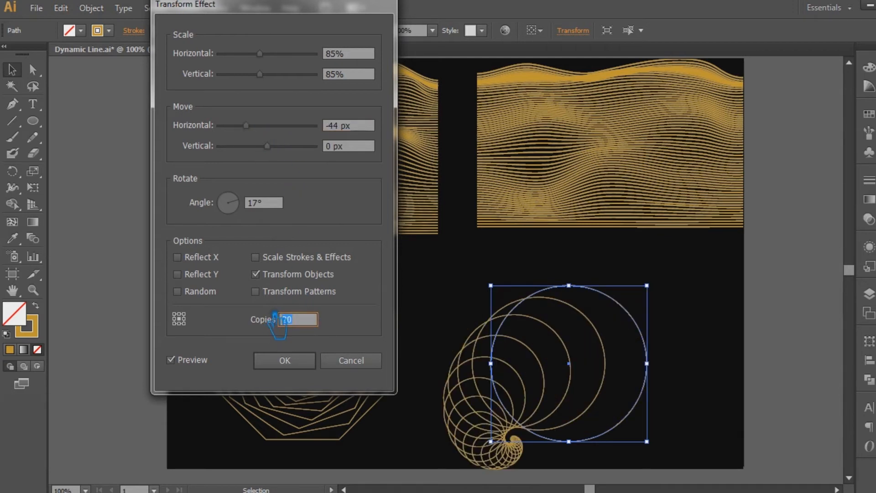
{"action": "type", "text": "50"}
- Try a 30° rotation on the circle copies, settle on 342° and apply the Transform effect
{"action": "left_click", "coordinate": [278, 204]}
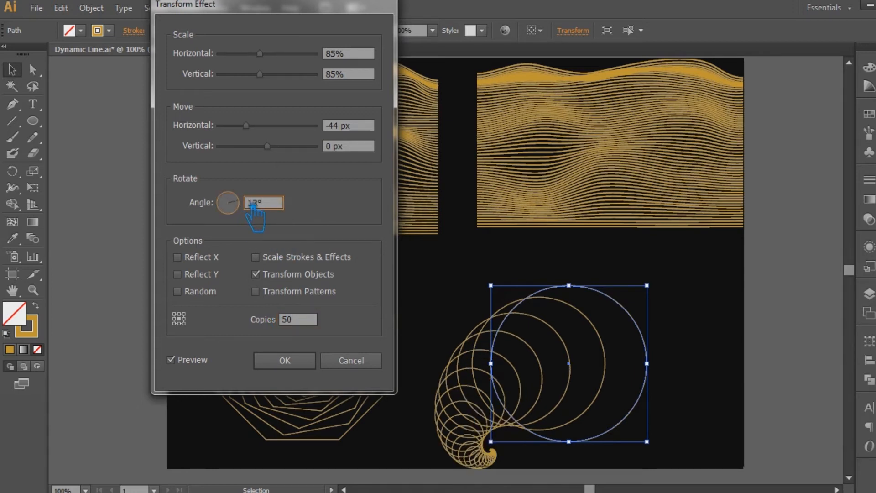
{"action": "type", "text": "30"}
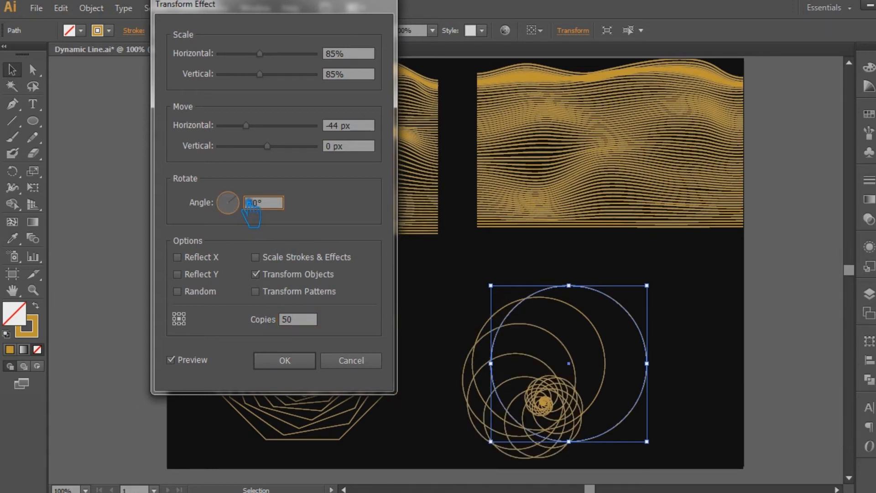
{"action": "key", "text": "shift+Down"}
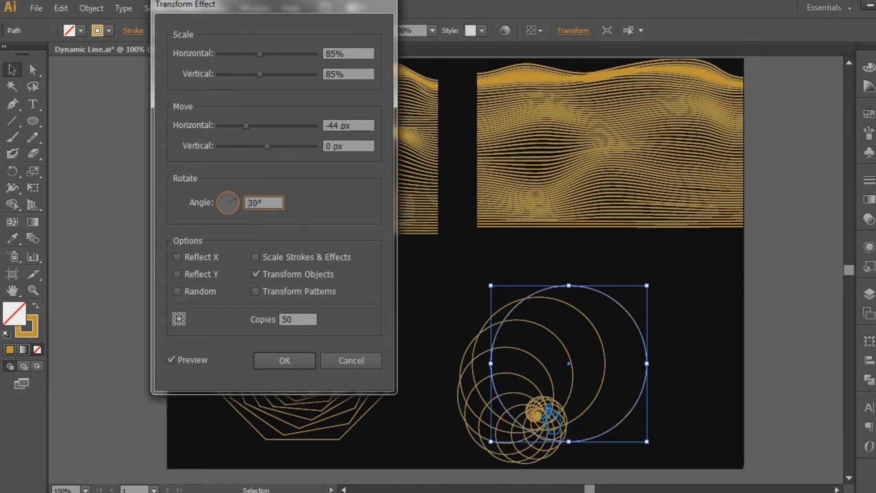
{"action": "left_click_drag", "start_coordinate": [234, 7], "coordinate": [177, 6]}
{"action": "left_click_drag", "start_coordinate": [174, 202], "coordinate": [191, 200]}
{"action": "left_click_drag", "start_coordinate": [196, 217], "coordinate": [195, 216]}
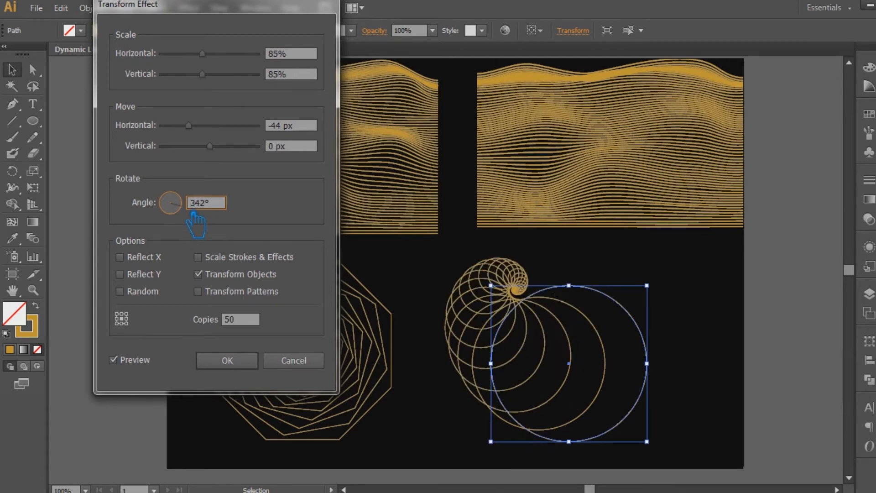
{"action": "key", "text": "Return"}
- Set the octagon spiral's stroke weight to 1.5 pt and deselect it
{"action": "left_click", "coordinate": [364, 333]}
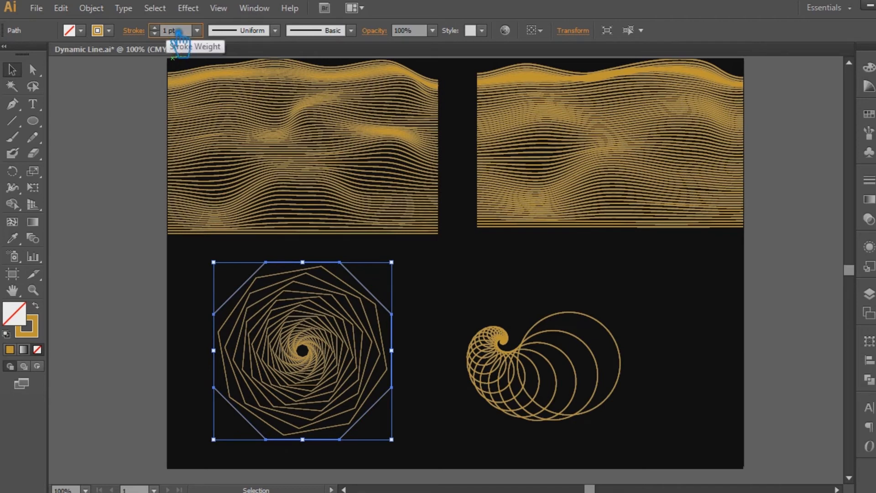
{"action": "key", "text": "Return"}
{"action": "left_click", "coordinate": [117, 169]}
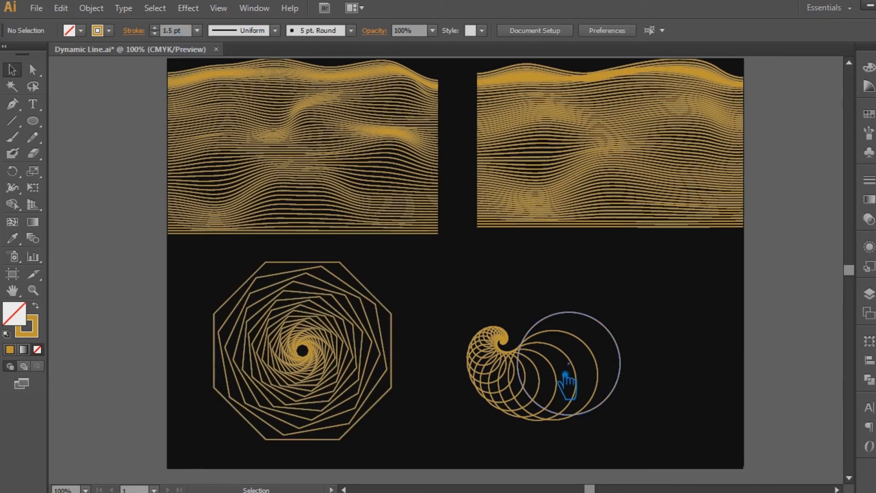
- Try reflecting the circle spiral across the vertical axis and move a copy of it past the artboard's right edge
{"action": "left_click", "coordinate": [525, 384]}
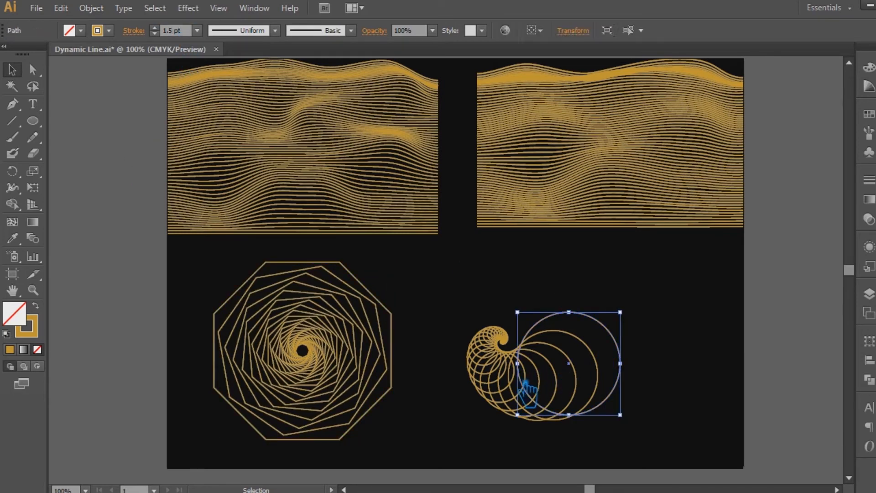
{"action": "right_click", "coordinate": [555, 350]}
{"action": "mouse_move", "coordinate": [639, 310]}
{"action": "left_click", "coordinate": [726, 360]}
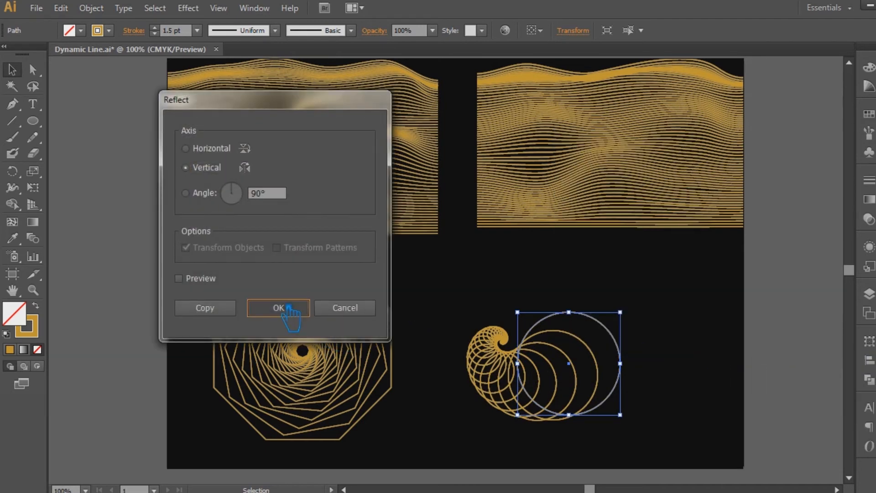
{"action": "left_click", "coordinate": [274, 307]}
{"action": "left_click", "coordinate": [761, 386]}
{"action": "left_click", "coordinate": [557, 371]}
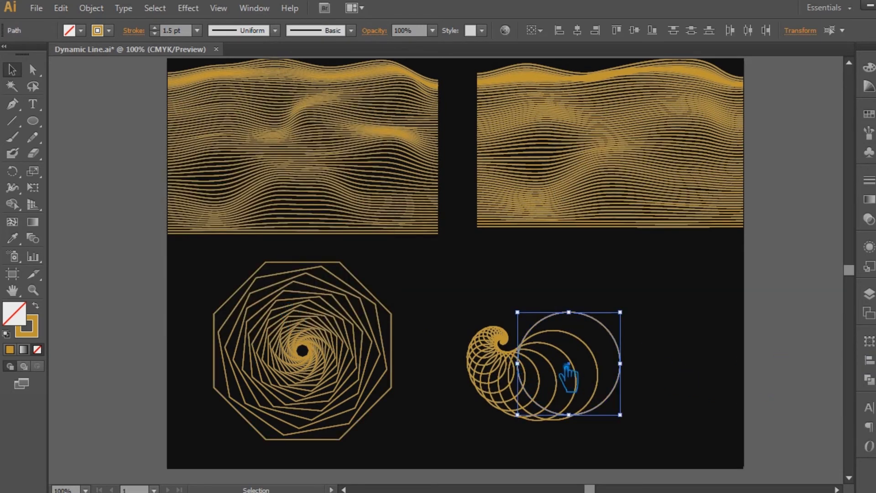
{"action": "left_click_drag", "start_coordinate": [602, 366], "coordinate": [807, 398]}
- Scale the octagon spiral down slightly and move it up towards the artboard's left edge
{"action": "left_click", "coordinate": [333, 348]}
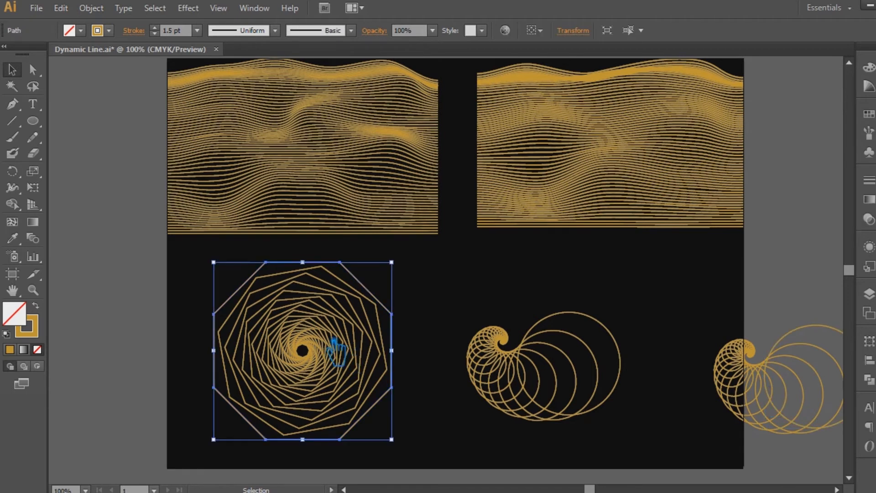
{"action": "left_click_drag", "start_coordinate": [392, 440], "coordinate": [373, 428]}
{"action": "left_click_drag", "start_coordinate": [291, 354], "coordinate": [259, 350]}
- Delete the spiral copy hanging off the artboard and move the remaining circle spiral next to the octagon spiral
{"action": "left_click", "coordinate": [783, 405]}
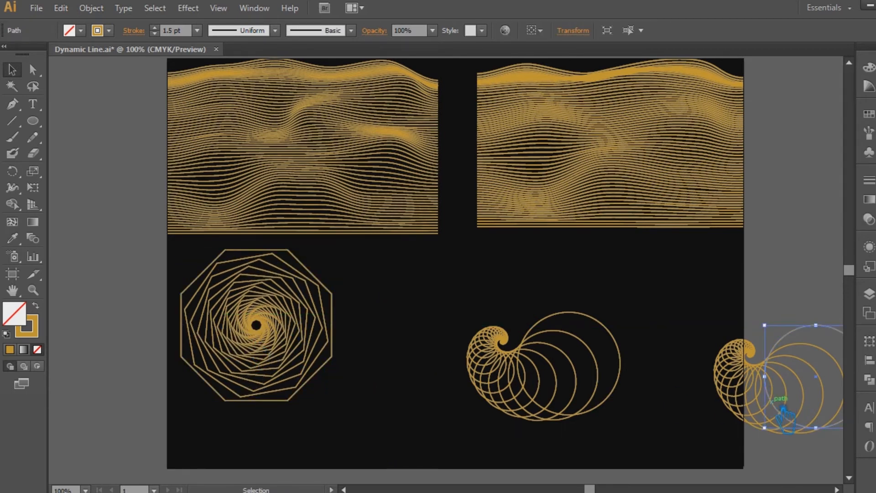
{"action": "key", "text": "Delete"}
{"action": "left_click_drag", "start_coordinate": [544, 399], "coordinate": [436, 365]}
{"action": "left_click", "coordinate": [805, 355]}
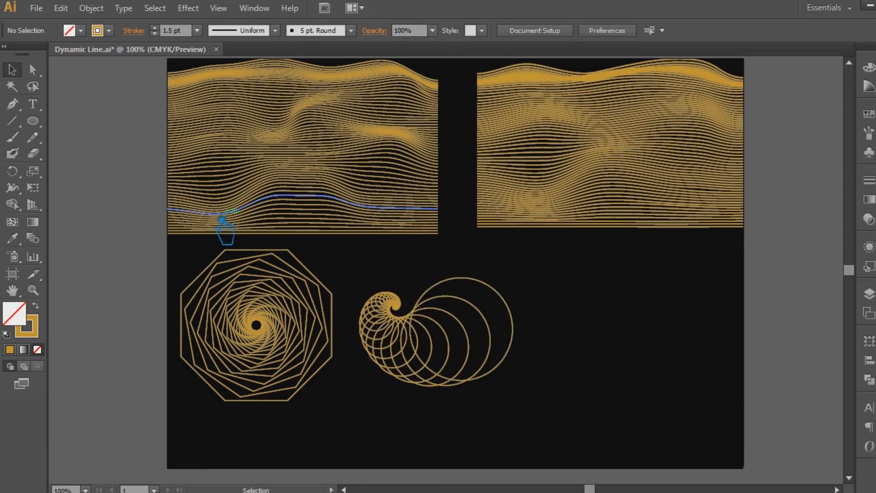
- Create a rounded square of 170.6963 px by 170.6963 px with a 20 px corner radius
{"action": "left_click", "coordinate": [32, 120]}
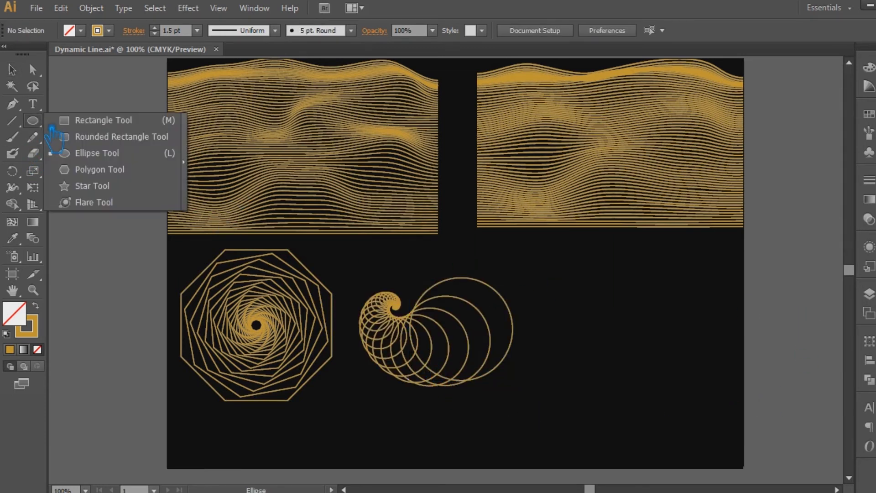
{"action": "left_click", "coordinate": [84, 137]}
{"action": "left_click_drag", "start_coordinate": [567, 264], "coordinate": [684, 381]}
{"action": "key", "text": "ctrl+z"}
{"action": "left_click", "coordinate": [632, 325]}
{"action": "left_click_drag", "start_coordinate": [460, 256], "coordinate": [448, 258]}
{"action": "type", "text": "20"}
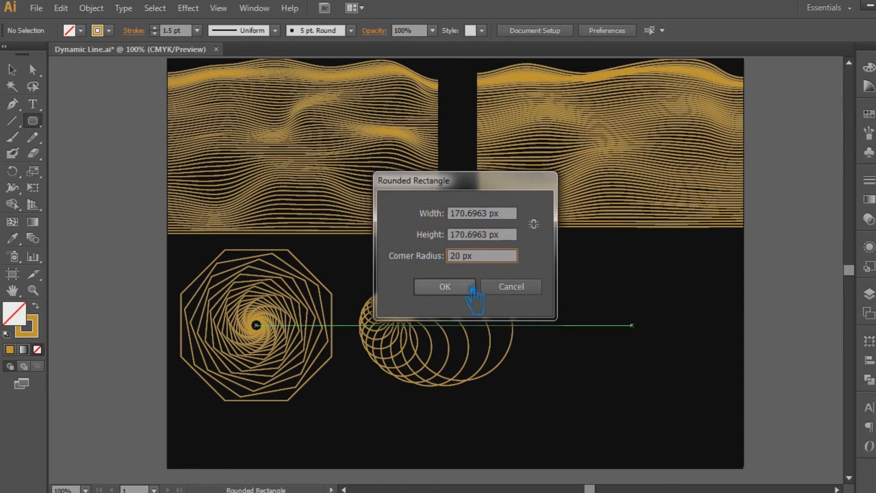
{"action": "left_click", "coordinate": [476, 289]}
- Move the rounded square into the free space beside the circle spiral and enlarge it slightly
{"action": "left_click", "coordinate": [11, 70]}
{"action": "left_click_drag", "start_coordinate": [694, 335], "coordinate": [635, 281]}
{"action": "left_click_drag", "start_coordinate": [689, 386], "coordinate": [706, 404]}
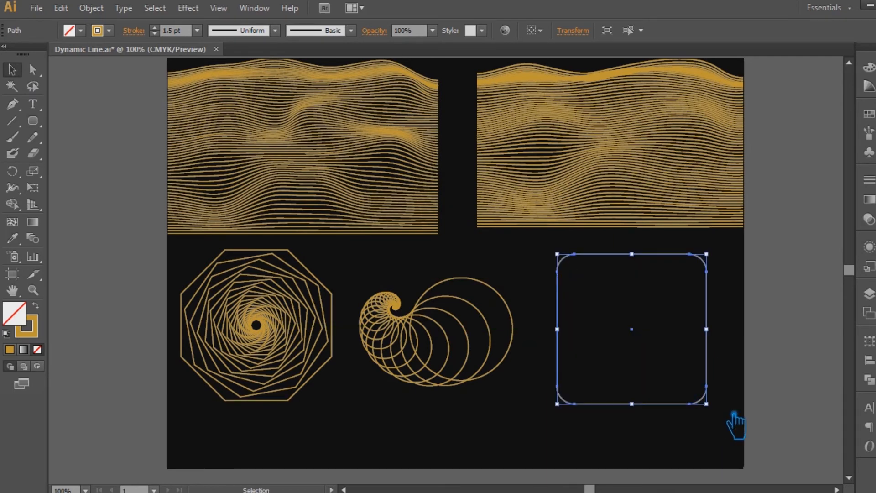
- Start a Transform effect on the rounded square with preview on and 30 copies
{"action": "left_click", "coordinate": [255, 7]}
{"action": "mouse_move", "coordinate": [264, 130]}
{"action": "left_click", "coordinate": [385, 165]}
{"action": "left_click", "coordinate": [56, 411]}
{"action": "left_click", "coordinate": [156, 363]}
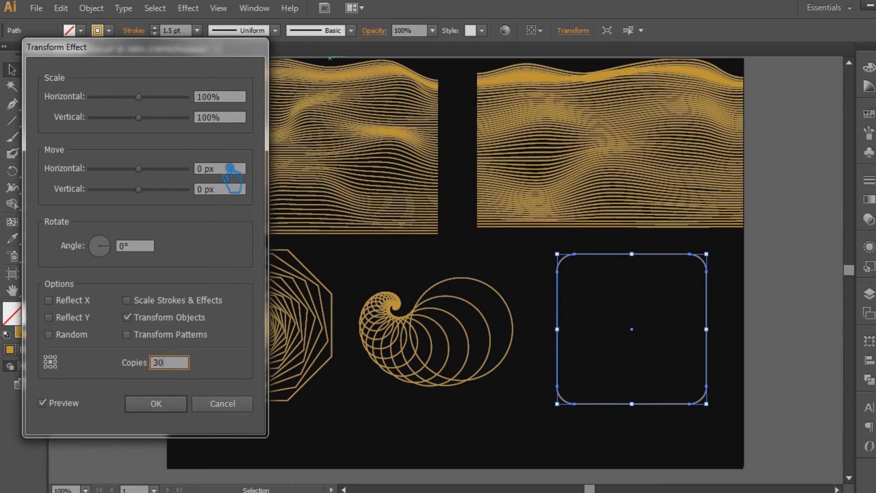
- Set the Transform effect's scale to 92% horizontally and vertically and its rotation angle to 8°
{"action": "left_click_drag", "start_coordinate": [149, 105], "coordinate": [155, 106]}
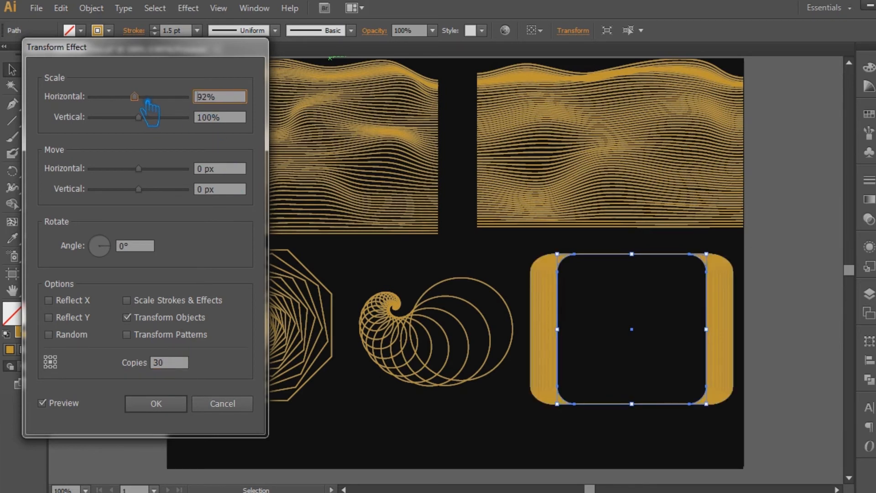
{"action": "left_click_drag", "start_coordinate": [147, 121], "coordinate": [148, 122]}
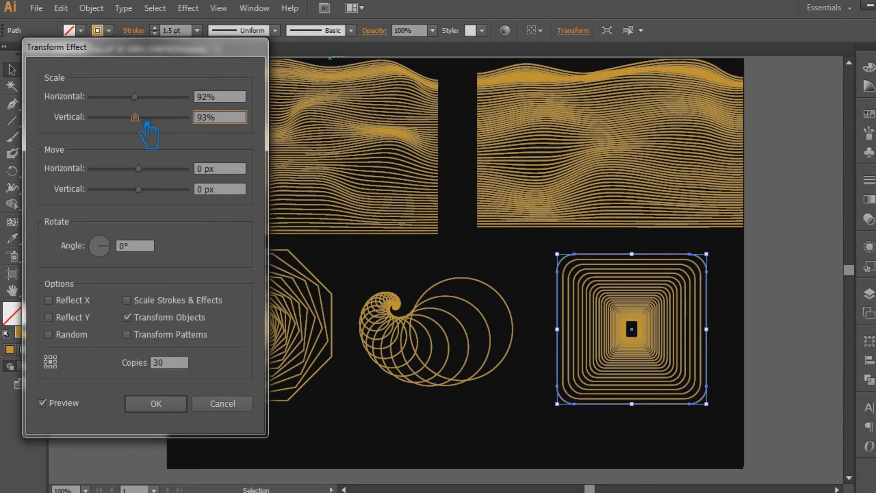
{"action": "left_click", "coordinate": [218, 101]}
{"action": "left_click", "coordinate": [109, 241]}
{"action": "left_click_drag", "start_coordinate": [123, 248], "coordinate": [121, 251]}
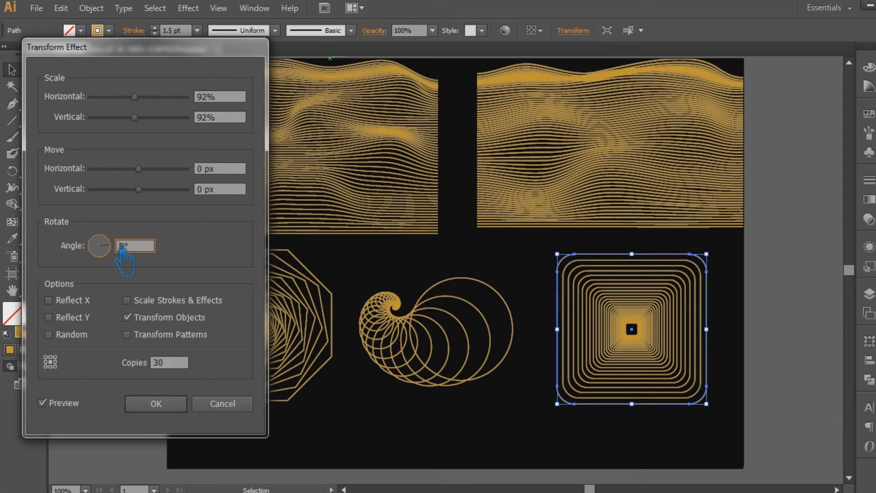
- Increase the number of copies to 35, apply the Transform effect to the rounded square and deselect it
{"action": "left_click", "coordinate": [176, 365]}
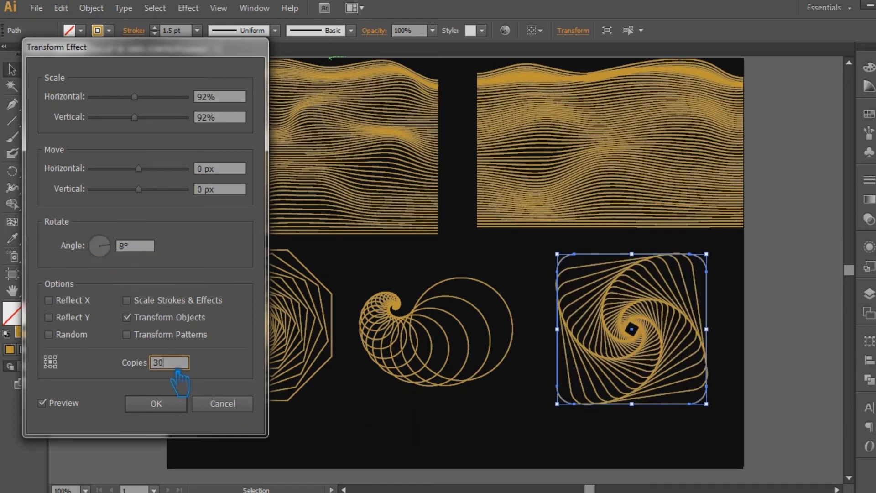
{"action": "double_click", "coordinate": [151, 362]}
{"action": "type", "text": "35"}
{"action": "left_click", "coordinate": [142, 247]}
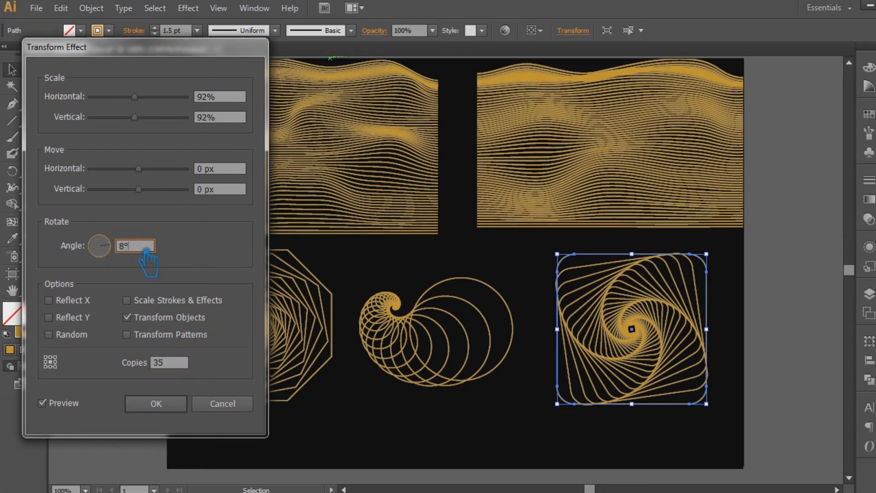
{"action": "left_click", "coordinate": [176, 404]}
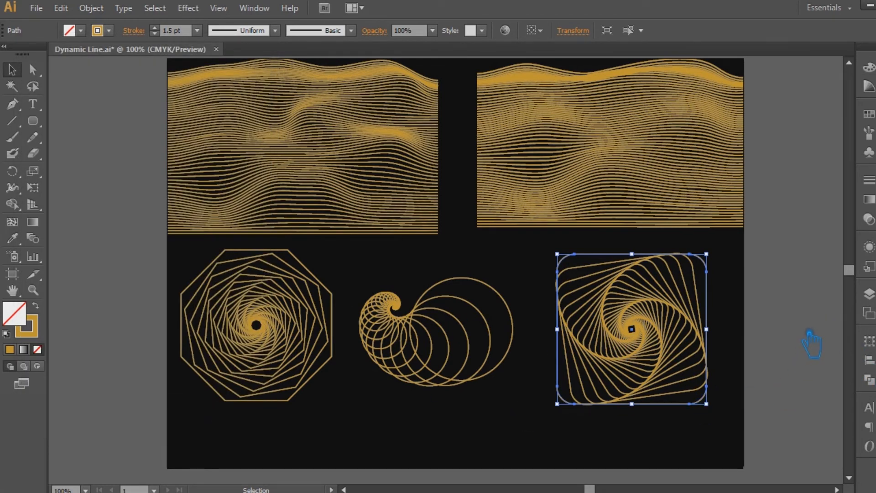
{"action": "left_click", "coordinate": [814, 343]}
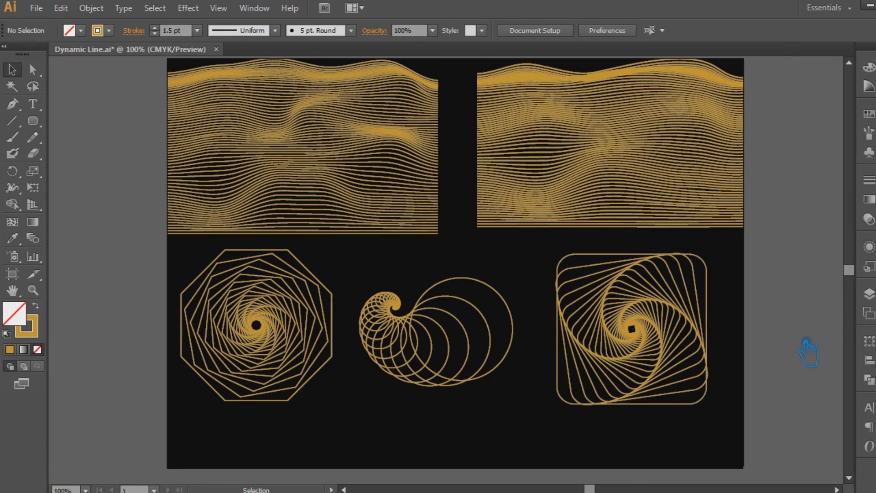
- Move the circle spiral closer to the octagon spiral and shift the rounded-square spiral toward them
{"action": "mouse_move", "coordinate": [427, 364]}
{"action": "left_mouse_down"}
{"action": "mouse_move", "coordinate": [434, 362]}
{"action": "mouse_move", "coordinate": [415, 360]}
{"action": "left_mouse_up"}
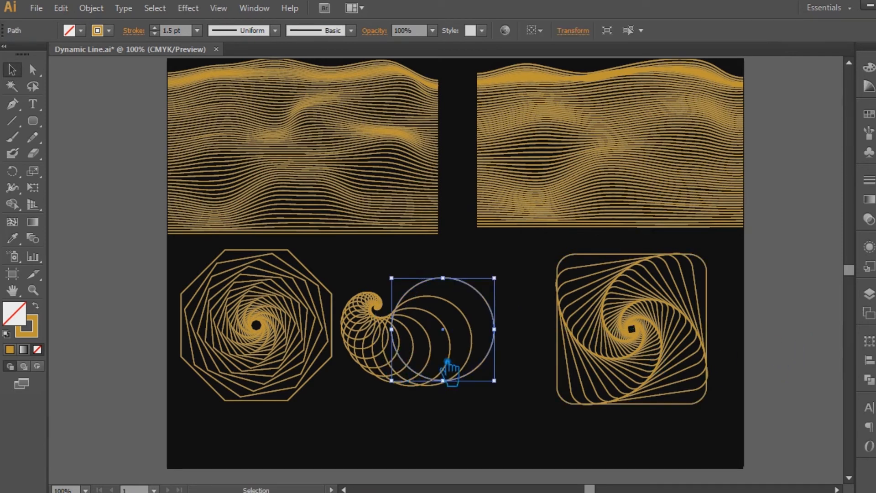
{"action": "left_click", "coordinate": [625, 358]}
{"action": "left_click_drag", "start_coordinate": [652, 349], "coordinate": [616, 347]}
{"action": "left_click", "coordinate": [680, 310]}
- Try deleting the two wave artworks above the spirals and undo both deletions
{"action": "left_click", "coordinate": [563, 214]}
{"action": "key", "text": "Delete"}
{"action": "left_click", "coordinate": [412, 208]}
{"action": "key", "text": "Delete"}
{"action": "left_click", "coordinate": [280, 350]}
{"action": "key", "text": "ctrl+z"}
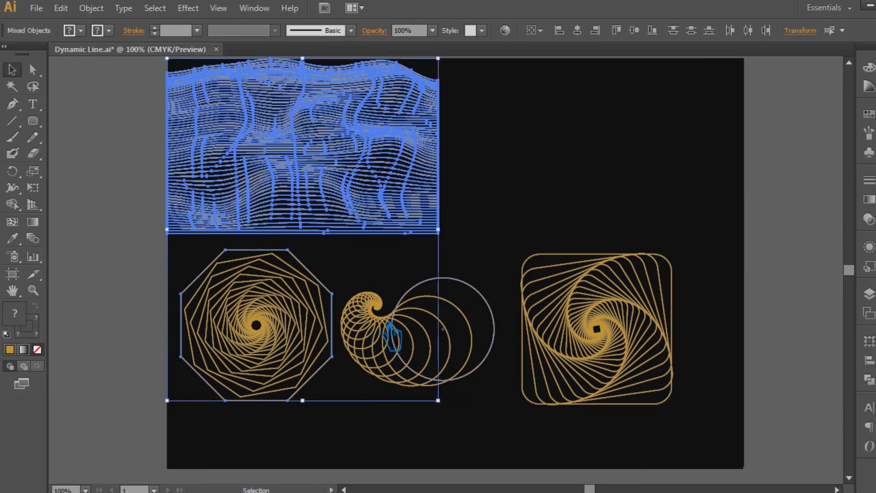
{"action": "key", "text": "ctrl+z"}
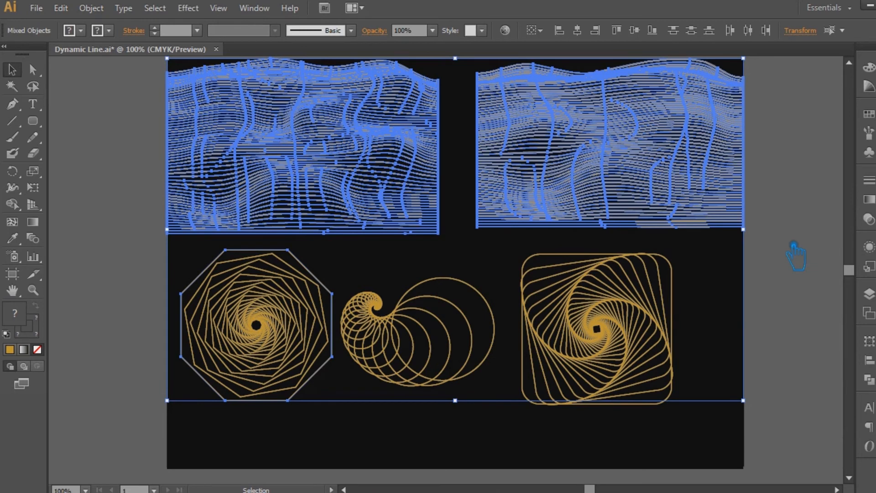
- Arrange the octagon, circle and rounded-square spirals in an evenly spaced row, vertically aligned below the wave artworks
{"action": "left_click", "coordinate": [794, 247]}
{"action": "left_click_drag", "start_coordinate": [608, 324], "coordinate": [620, 312]}
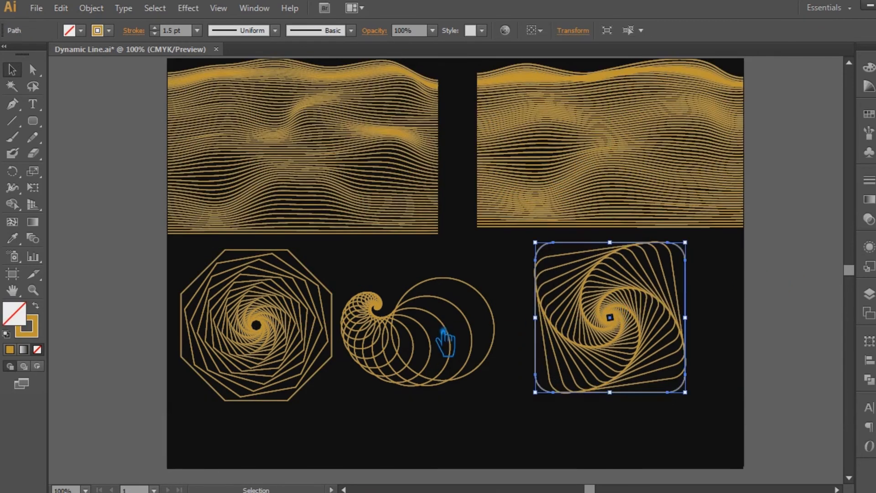
{"action": "left_click", "coordinate": [477, 327]}
{"action": "left_click_drag", "start_coordinate": [477, 328], "coordinate": [484, 325]}
{"action": "left_click_drag", "start_coordinate": [320, 349], "coordinate": [328, 329]}
{"action": "left_click", "coordinate": [386, 338]}
{"action": "left_click", "coordinate": [319, 328]}
{"action": "left_click_drag", "start_coordinate": [417, 362], "coordinate": [438, 358]}
{"action": "left_click", "coordinate": [613, 343]}
{"action": "left_click_drag", "start_coordinate": [613, 343], "coordinate": [620, 342]}
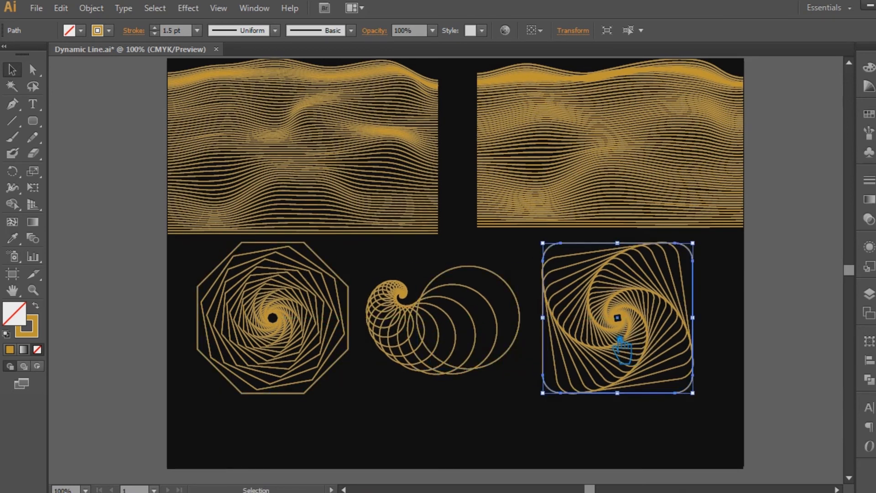
- Expand the appearance of all three spirals together and expand their strokes into filled shapes
{"action": "left_click", "coordinate": [425, 320], "text": "shift"}
{"action": "left_click", "coordinate": [309, 314], "text": "shift"}
{"action": "left_click", "coordinate": [91, 7]}
{"action": "left_click", "coordinate": [132, 170]}
{"action": "left_click", "coordinate": [91, 8]}
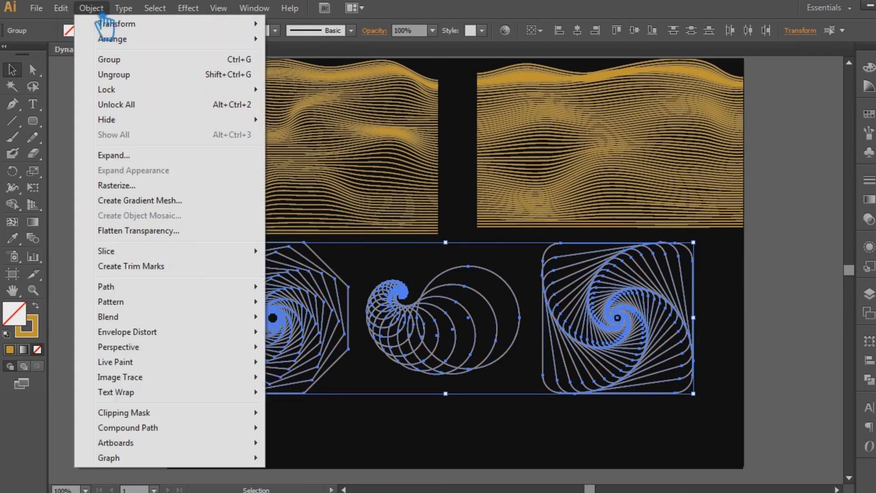
{"action": "left_click", "coordinate": [114, 156]}
{"action": "left_click", "coordinate": [438, 329]}
- Recolour the fill of all three expanded spirals to magenta FF00FF and deselect them
{"action": "key", "text": "g"}
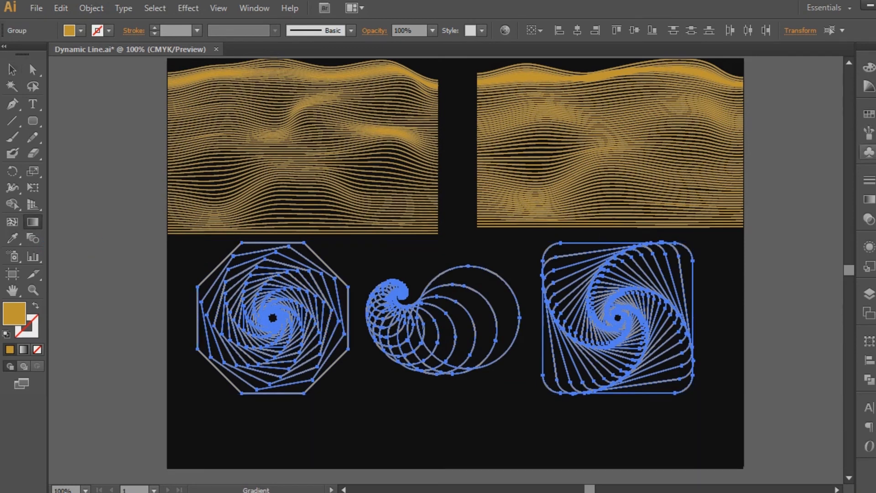
{"action": "left_click", "coordinate": [870, 246]}
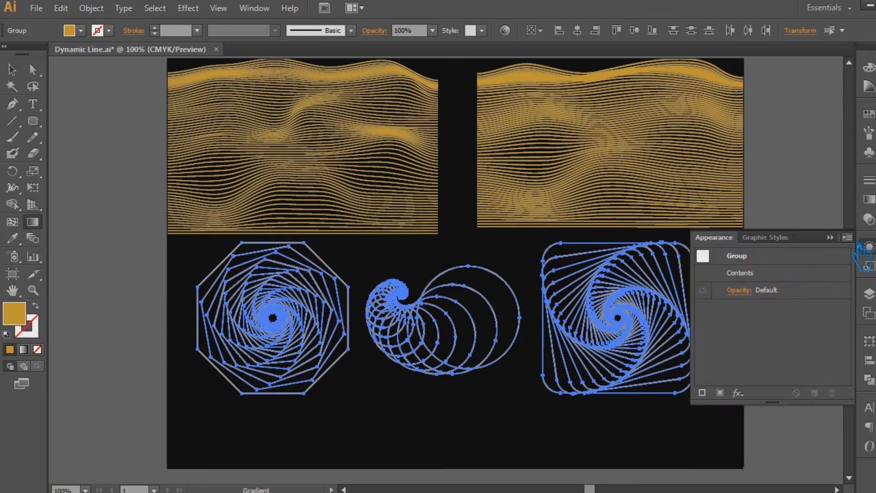
{"action": "left_click", "coordinate": [870, 67]}
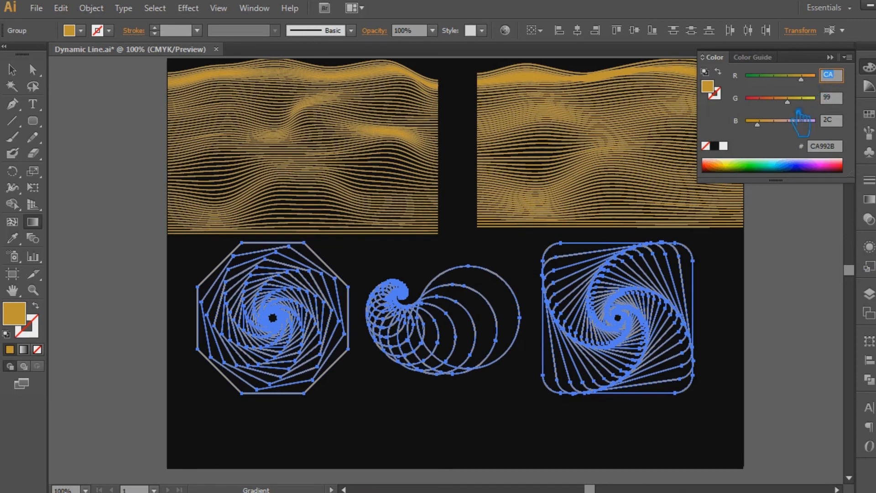
{"action": "left_click_drag", "start_coordinate": [800, 112], "coordinate": [786, 111]}
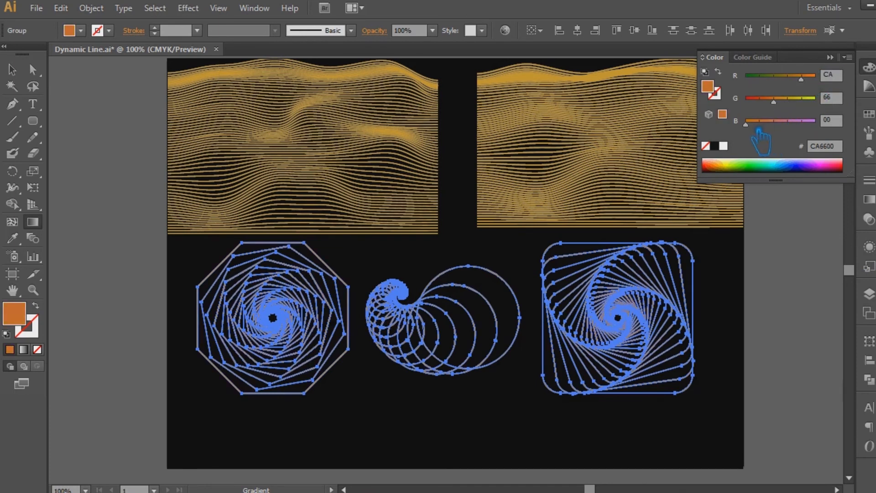
{"action": "left_click_drag", "start_coordinate": [757, 130], "coordinate": [832, 134]}
{"action": "left_click_drag", "start_coordinate": [788, 109], "coordinate": [761, 108]}
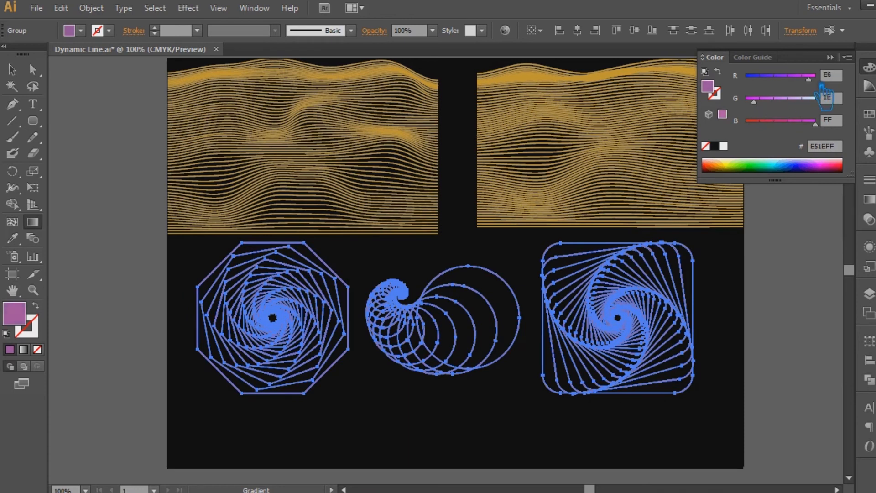
{"action": "left_click_drag", "start_coordinate": [761, 110], "coordinate": [747, 110]}
{"action": "left_click", "coordinate": [833, 59]}
{"action": "key", "text": "v"}
{"action": "left_click", "coordinate": [130, 119]}
{"action": "left_click", "coordinate": [617, 287]}
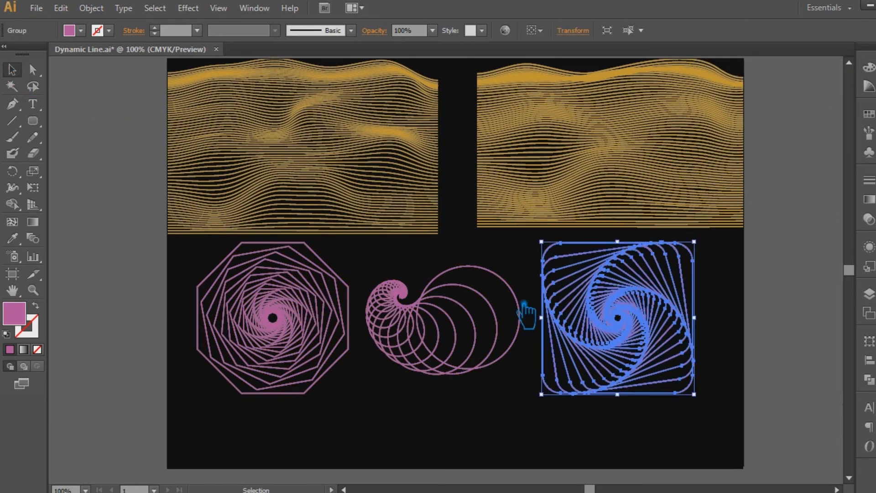
{"action": "left_click", "coordinate": [405, 295], "text": "shift"}
{"action": "left_click", "coordinate": [293, 296], "text": "shift"}
{"action": "left_click", "coordinate": [797, 211]}
- Recolour the circle spiral's fill to a cyan blue of about 00E4EA
{"action": "left_click", "coordinate": [410, 325]}
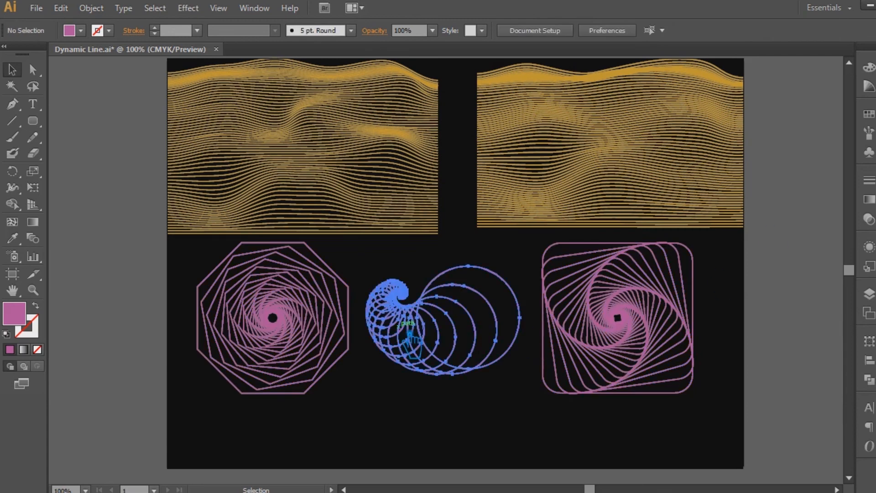
{"action": "left_click", "coordinate": [869, 67]}
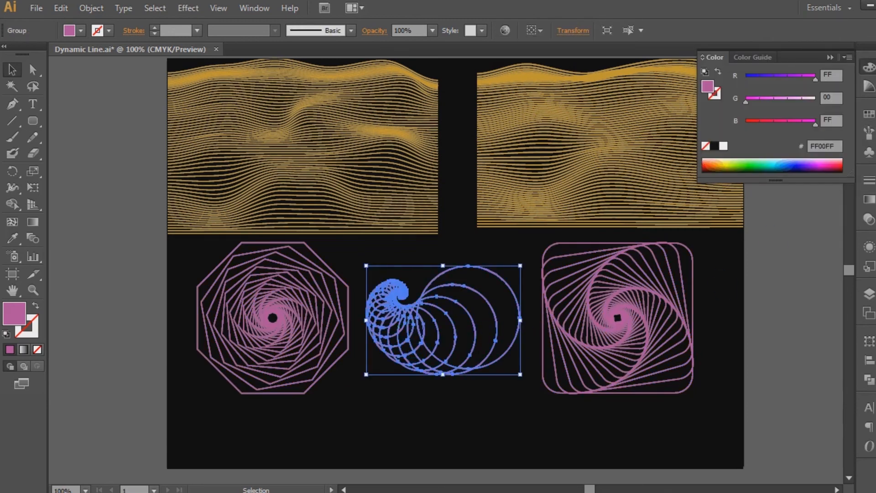
{"action": "left_click_drag", "start_coordinate": [817, 80], "coordinate": [803, 81]}
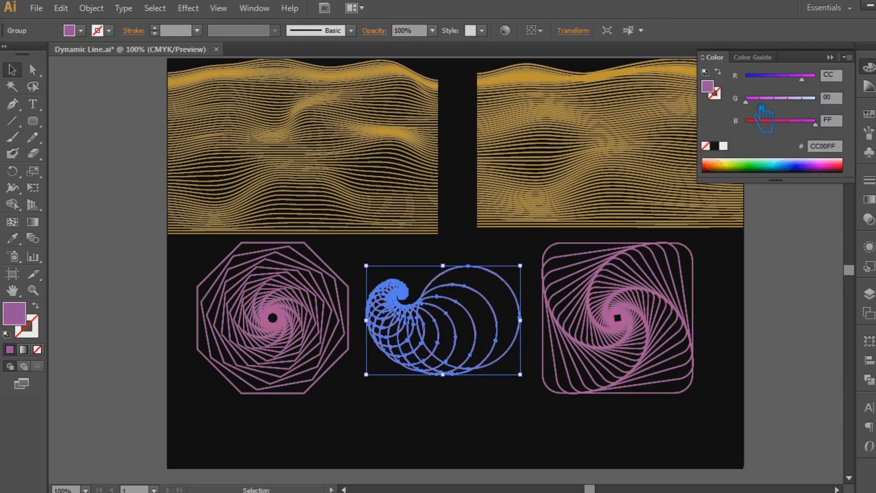
{"action": "left_click", "coordinate": [738, 168]}
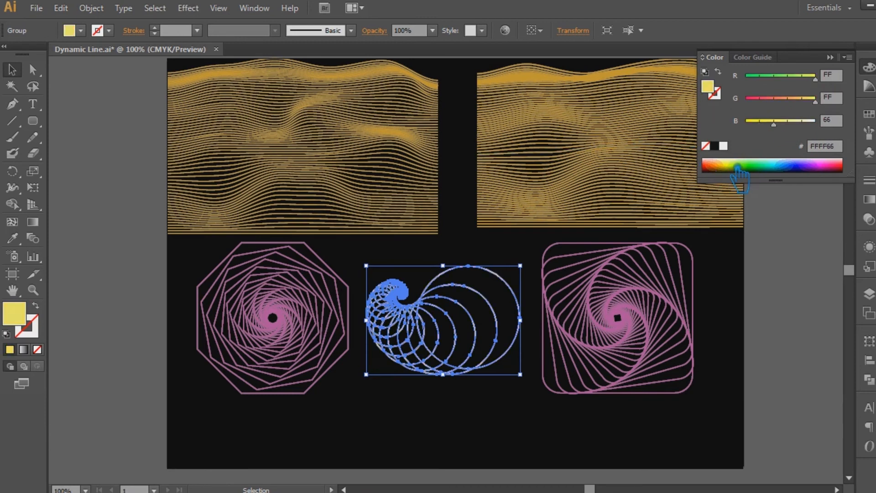
{"action": "left_click", "coordinate": [786, 169]}
{"action": "left_click_drag", "start_coordinate": [789, 102], "coordinate": [806, 102]}
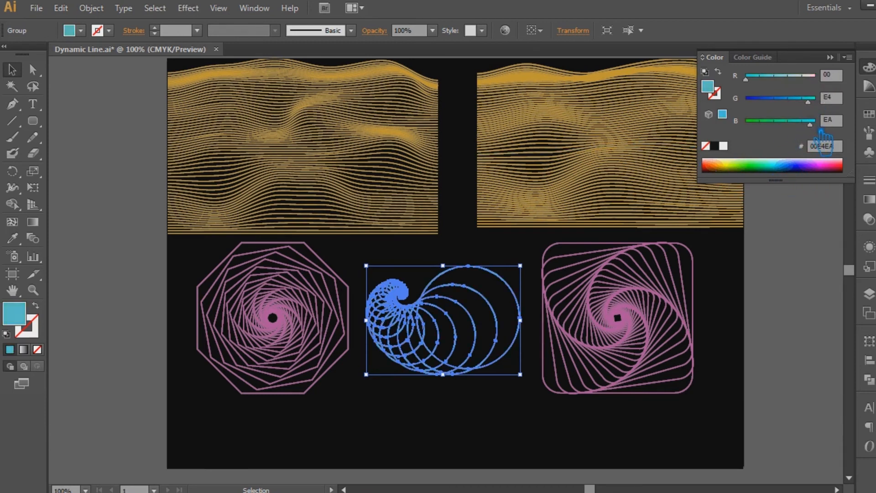
{"action": "left_click", "coordinate": [830, 57]}
- Recolour the rounded-square spiral's fill to red FF1B00 and deselect it
{"action": "left_click", "coordinate": [694, 303]}
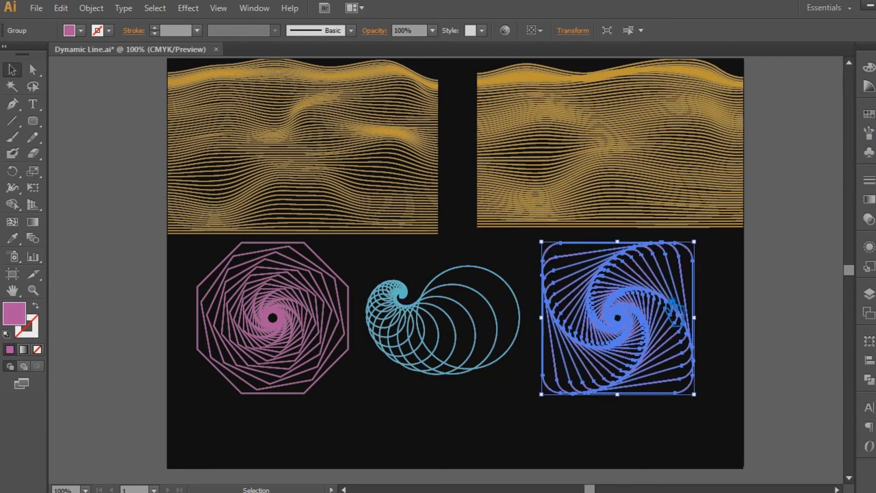
{"action": "left_click", "coordinate": [869, 67]}
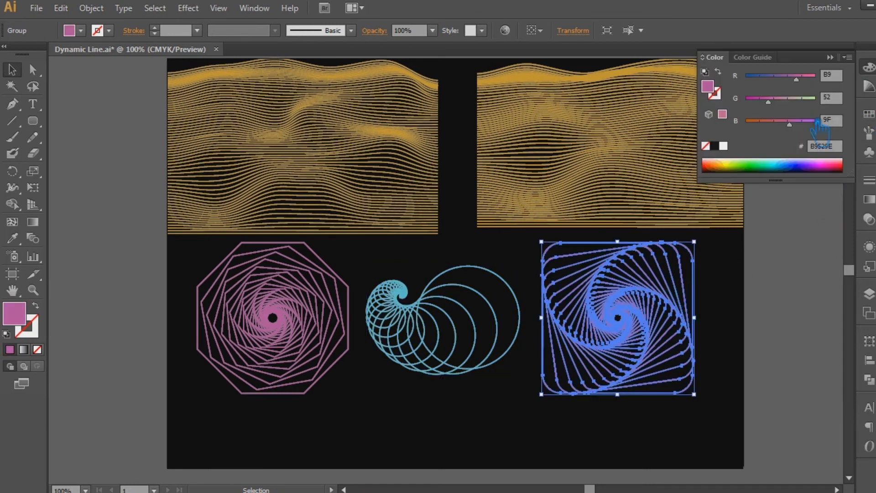
{"action": "left_click_drag", "start_coordinate": [827, 163], "coordinate": [849, 173]}
{"action": "mouse_move", "coordinate": [746, 102]}
{"action": "left_mouse_down"}
{"action": "mouse_move", "coordinate": [773, 102]}
{"action": "mouse_move", "coordinate": [753, 102]}
{"action": "left_mouse_up"}
{"action": "left_click_drag", "start_coordinate": [802, 79], "coordinate": [820, 79]}
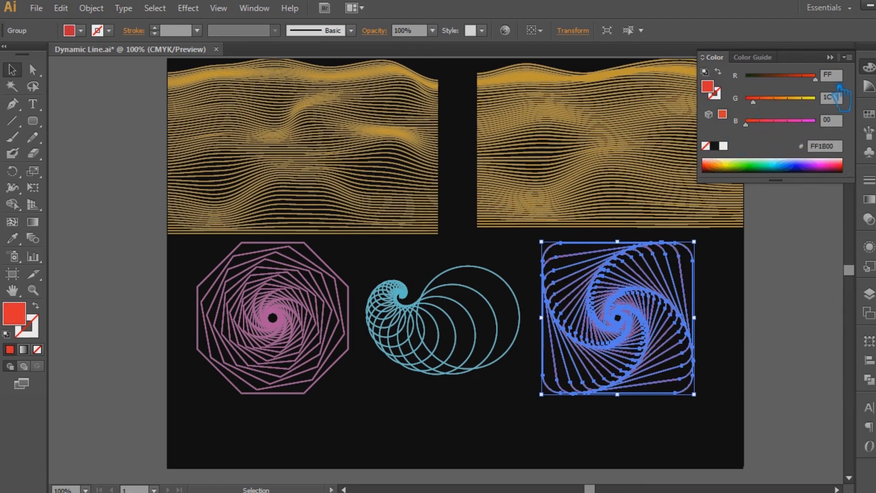
{"action": "left_click", "coordinate": [852, 65]}
{"action": "left_click", "coordinate": [72, 97]}
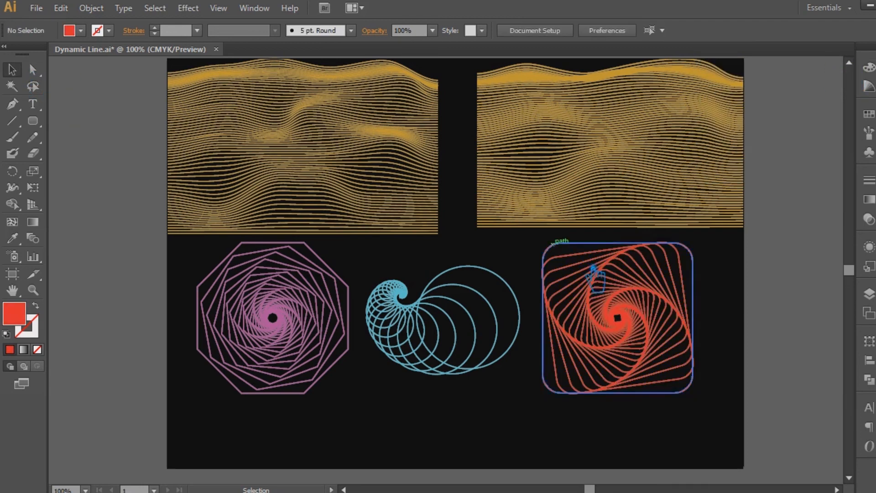
- Shift the rounded-square spiral's red fill toward orange by raising its green value
{"action": "left_click", "coordinate": [635, 288]}
{"action": "left_click", "coordinate": [869, 67]}
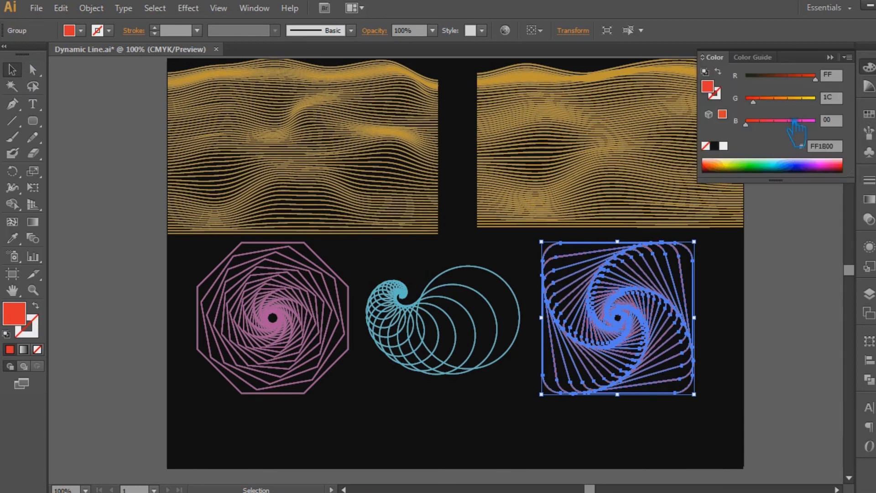
{"action": "left_click_drag", "start_coordinate": [767, 111], "coordinate": [778, 110]}
{"action": "left_click", "coordinate": [831, 57]}
{"action": "left_click", "coordinate": [832, 155]}
- Shift the three coloured spirals slightly to even out their spacing beneath the wave artworks
{"action": "left_click_drag", "start_coordinate": [667, 326], "coordinate": [729, 144]}
{"action": "scroll", "coordinate": [770, 333], "scroll_direction": "up", "scroll_amount": 5}
{"action": "left_click", "coordinate": [725, 360]}
{"action": "mouse_move", "coordinate": [476, 402]}
{"action": "left_mouse_down"}
{"action": "mouse_move", "coordinate": [488, 397]}
{"action": "mouse_move", "coordinate": [493, 406]}
{"action": "left_mouse_up"}
{"action": "left_click_drag", "start_coordinate": [319, 368], "coordinate": [340, 381]}
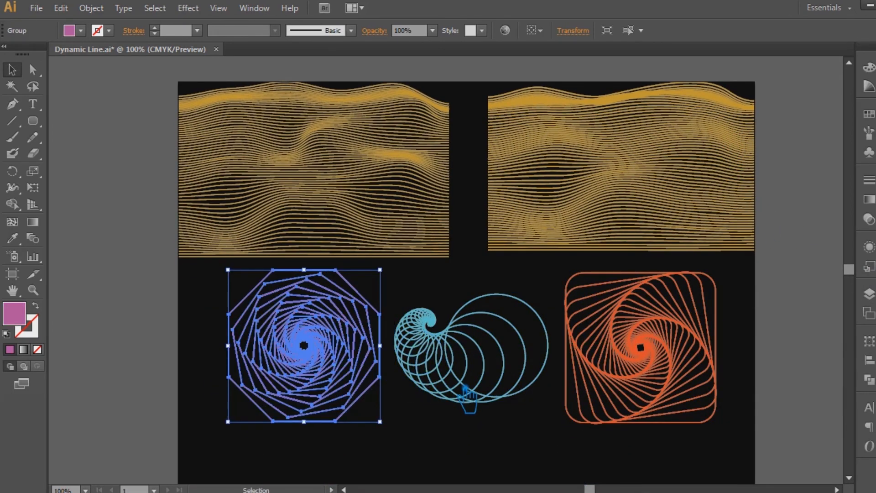
{"action": "left_click", "coordinate": [470, 401]}
{"action": "left_click_drag", "start_coordinate": [473, 395], "coordinate": [481, 403]}
{"action": "left_click_drag", "start_coordinate": [368, 397], "coordinate": [374, 401]}
{"action": "left_click", "coordinate": [833, 336]}
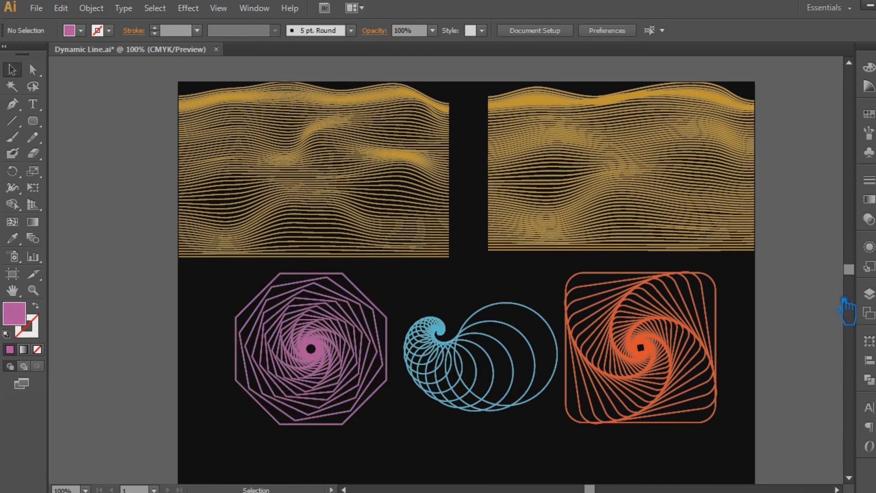
- Close the gap between the two wave artworks so they meet edge to edge, and select both
{"action": "key", "text": "ctrl+plus"}
{"action": "left_click_drag", "start_coordinate": [656, 370], "coordinate": [603, 297]}
{"action": "mouse_move", "coordinate": [351, 170]}
{"action": "left_mouse_down"}
{"action": "mouse_move", "coordinate": [337, 172]}
{"action": "mouse_move", "coordinate": [392, 186]}
{"action": "mouse_move", "coordinate": [510, 178]}
{"action": "mouse_move", "coordinate": [496, 177]}
{"action": "left_mouse_up"}
{"action": "left_click", "coordinate": [353, 154], "text": "shift"}
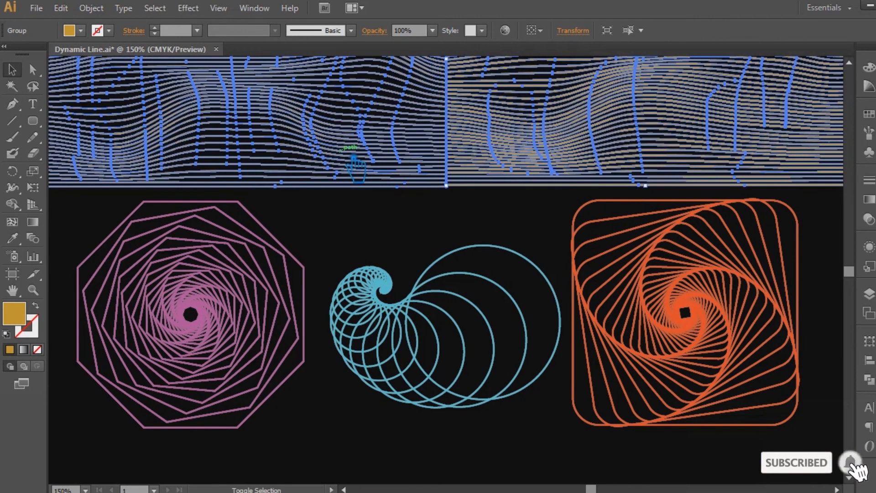
- Try reducing the opacity of the joined wave artworks to 50%
{"action": "left_click", "coordinate": [432, 31]}
{"action": "left_click", "coordinate": [453, 117]}
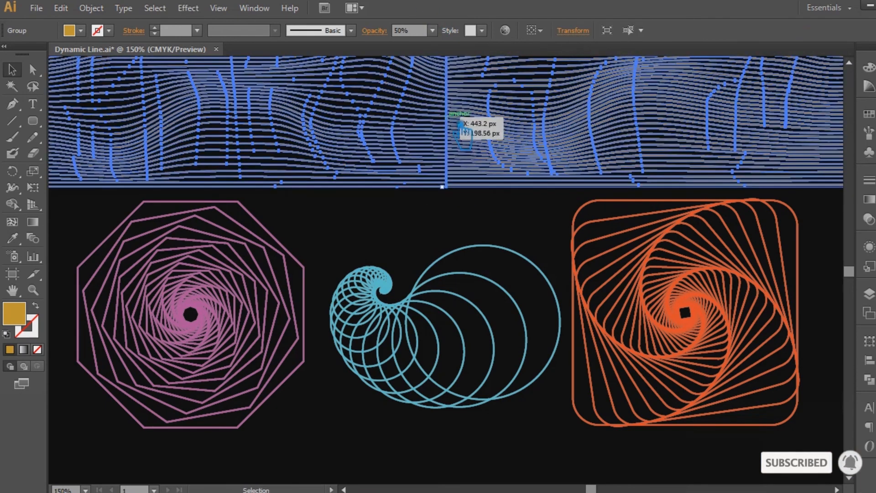
{"action": "left_click", "coordinate": [458, 228]}
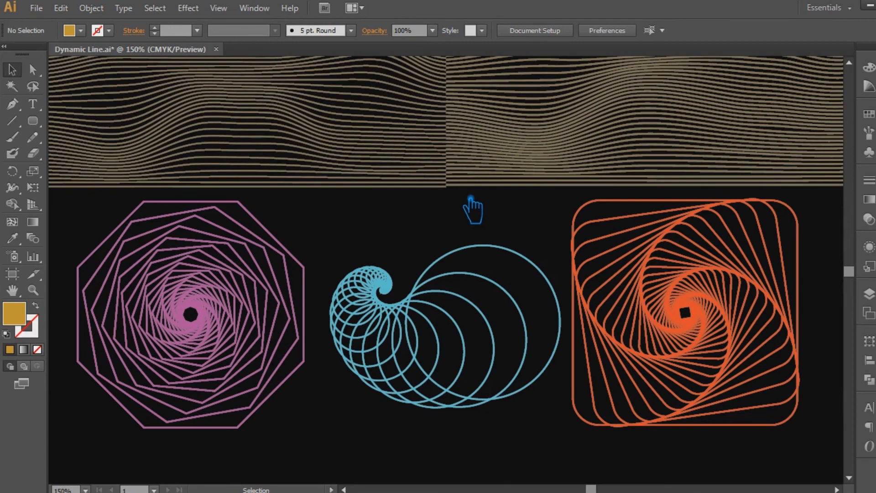
{"action": "left_click_drag", "start_coordinate": [477, 185], "coordinate": [477, 186]}
{"action": "key", "text": "ctrl+z"}
- Ungroup the joined wave artworks and clear the selection
{"action": "right_click", "coordinate": [461, 160]}
{"action": "left_click", "coordinate": [501, 238]}
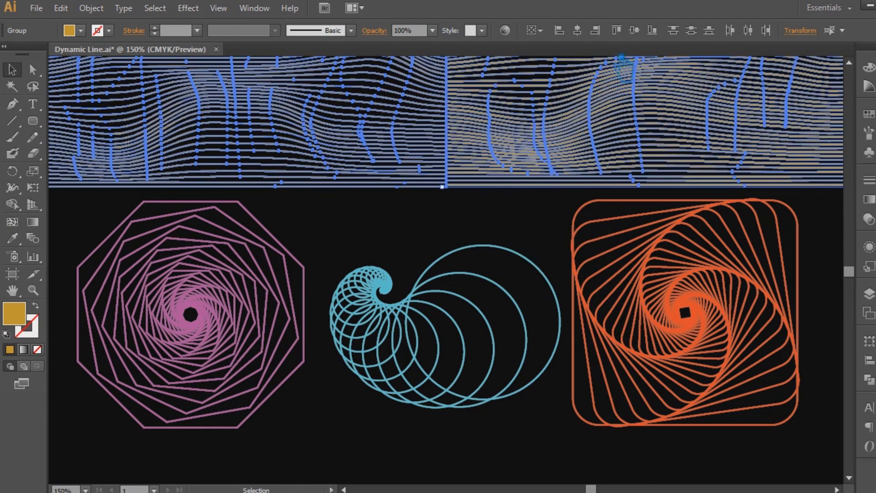
{"action": "left_click", "coordinate": [430, 217]}
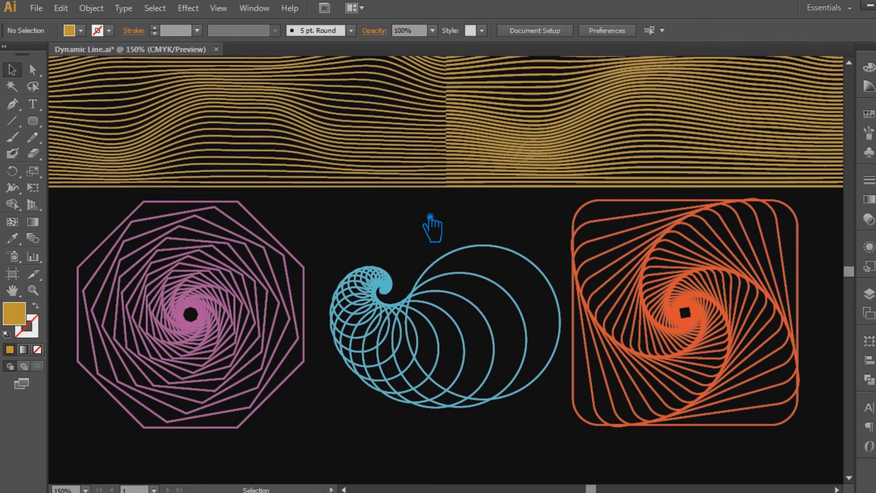